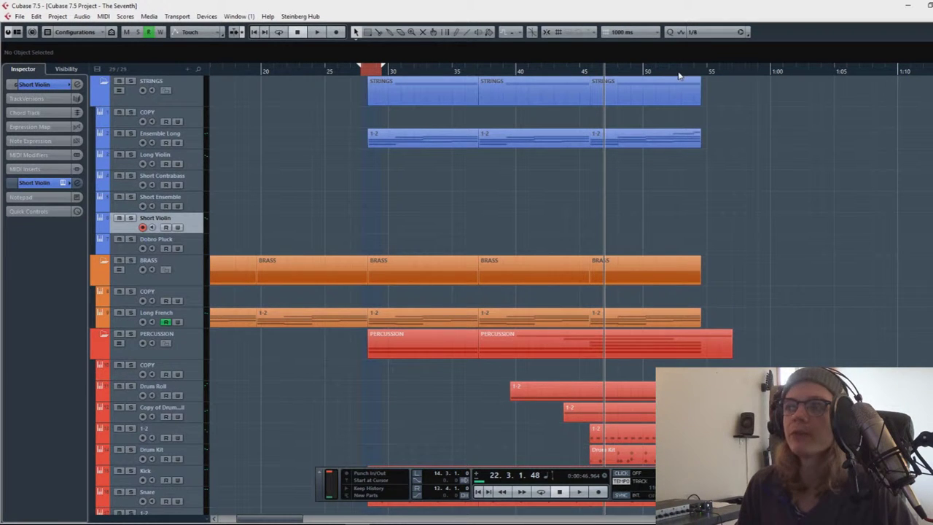
Scroll the arrangement view left and back right to bring the timeline into view.
scroll(475, 112, left, 5)
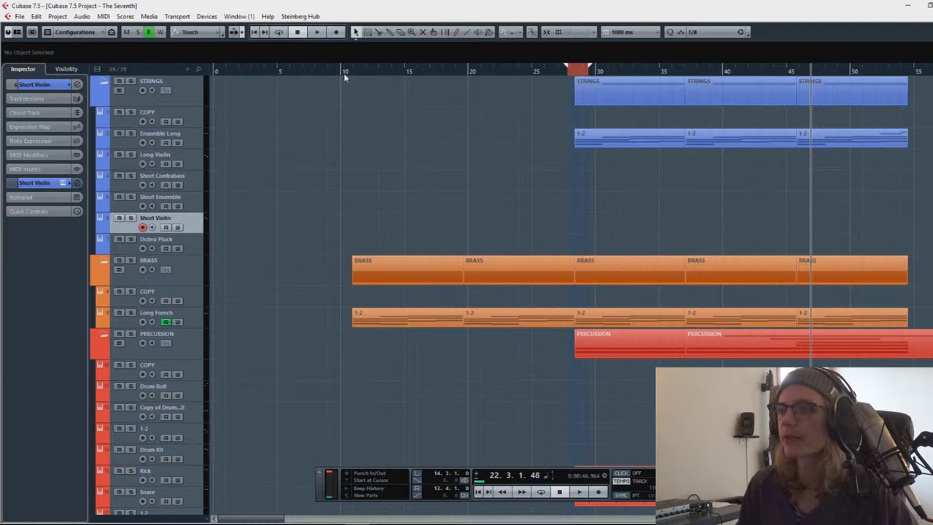
scroll(514, 129, right, 1)
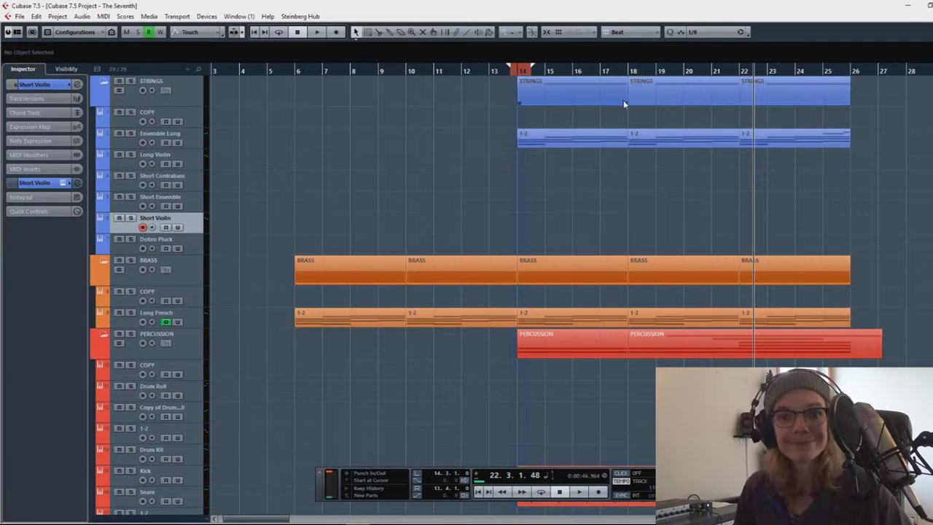
Record a new Short Violin part starting at bar 22 on the armed track.
click(657, 71)
key(KP_Multiply)
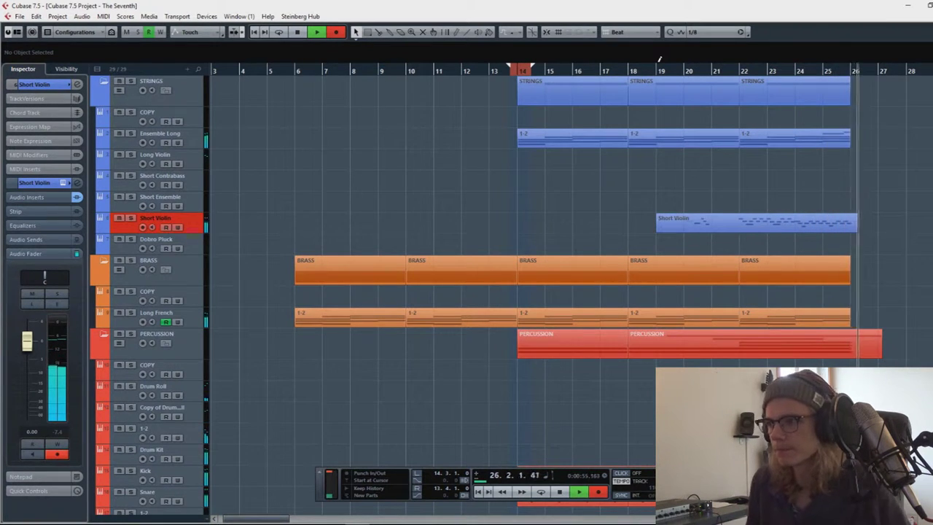
key(space)
Check the violin notes in the Key Editor and play back, briefly soloing Ensemble Long.
key(ctrl+e)
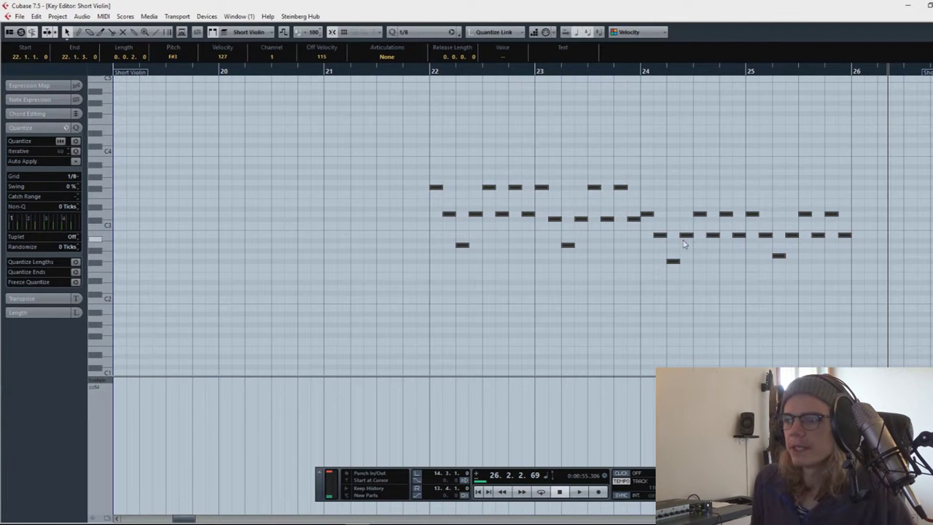
key(ctrl+e)
key(space)
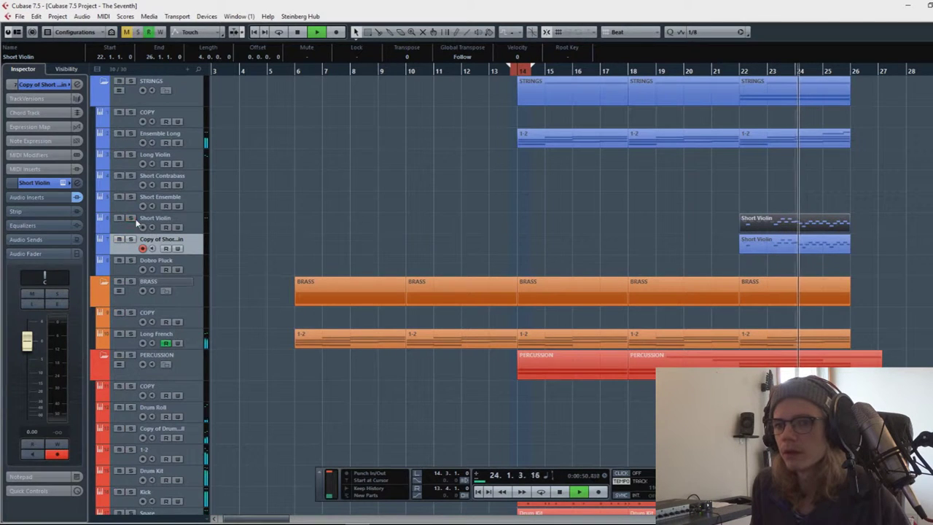
click(130, 134)
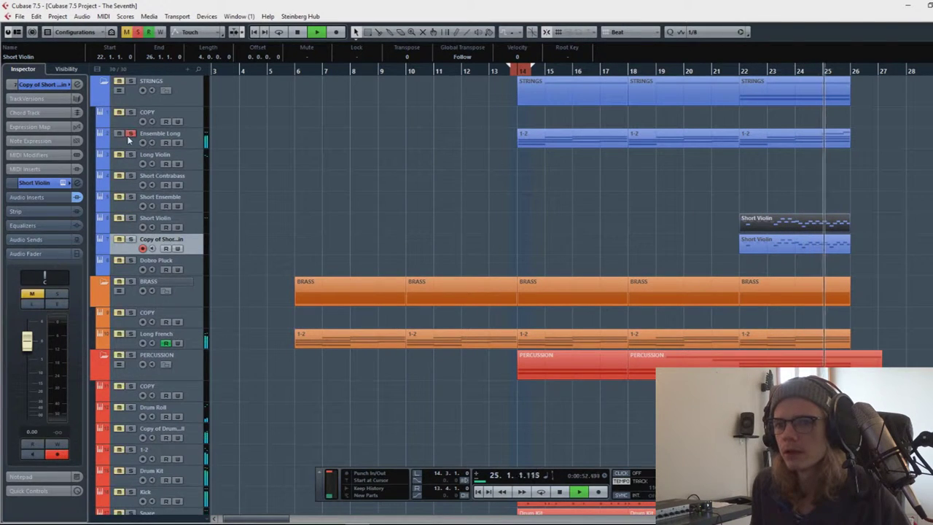
click(131, 134)
Duplicate the Short Violin track after stopping playback.
key(space)
click(120, 226)
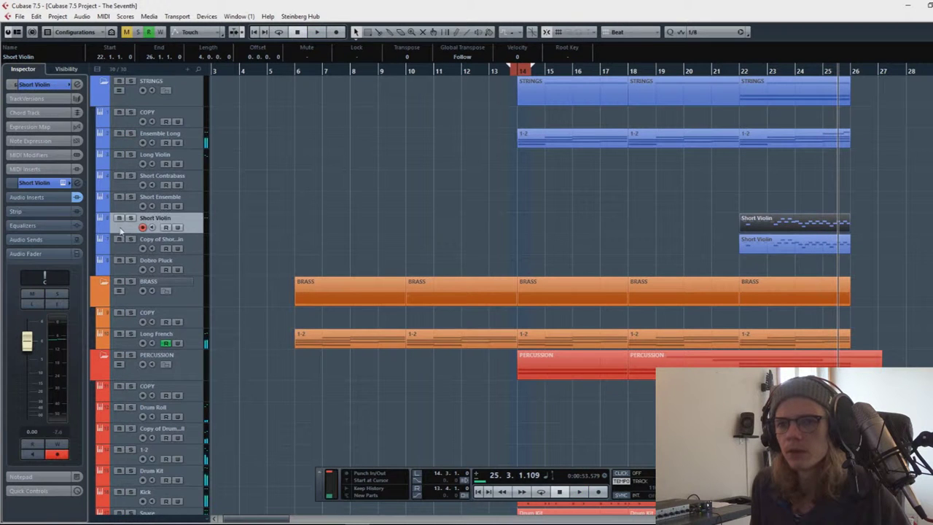
right_click(124, 231)
click(125, 258)
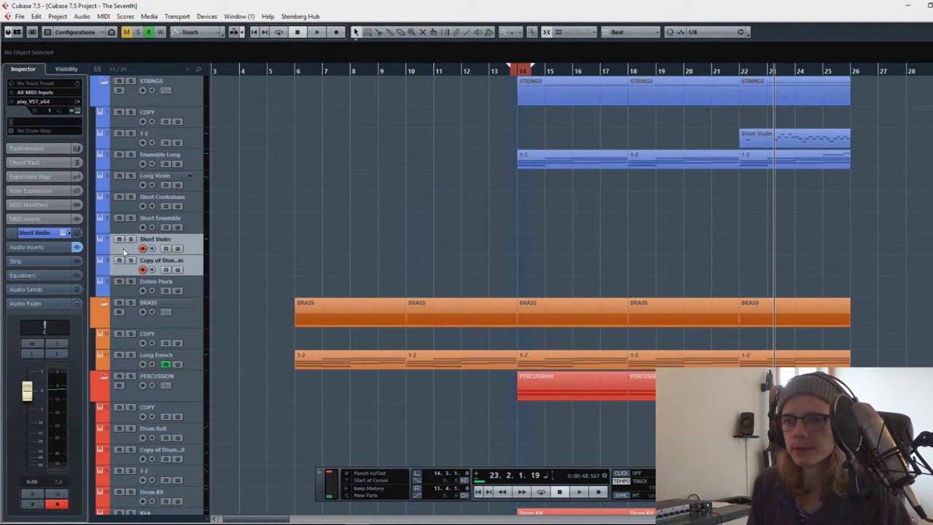
Delete both Short Violin tracks and start renaming the violin part's track to Dobro.
key(Delete)
key(space)
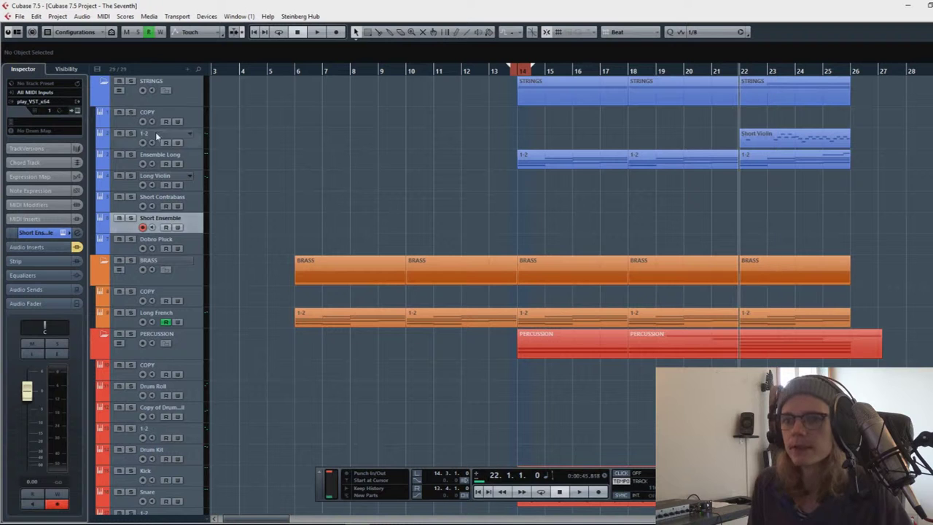
double_click(151, 134)
text(Dobro)
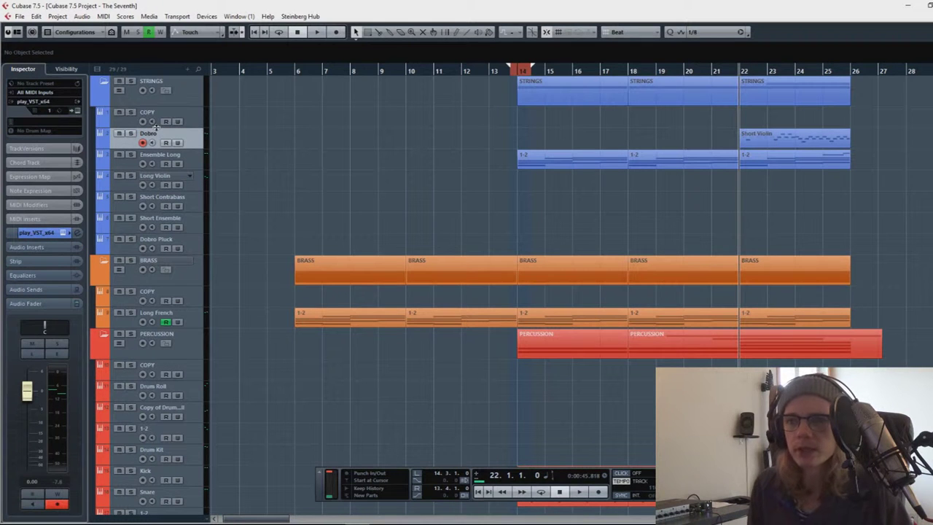
Close the Dobro instrument panel and play the new part from around bar 21.
click(78, 110)
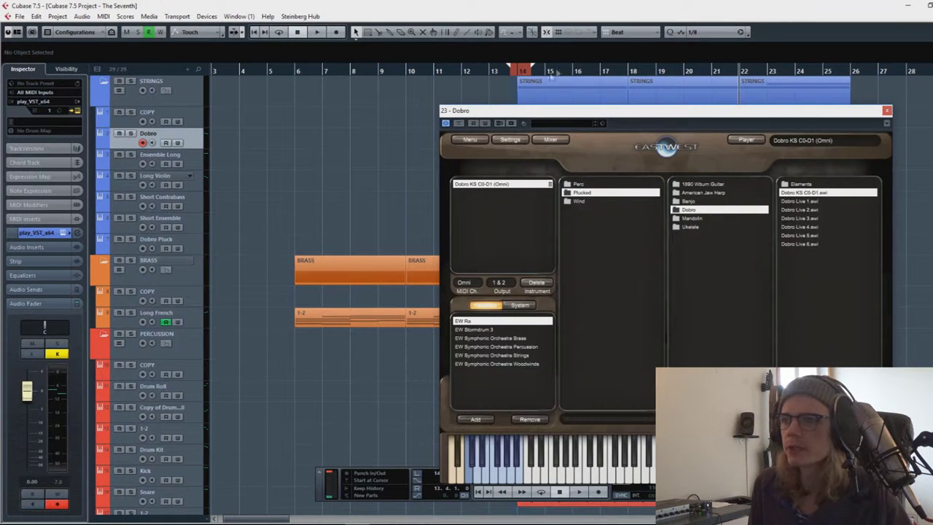
click(886, 111)
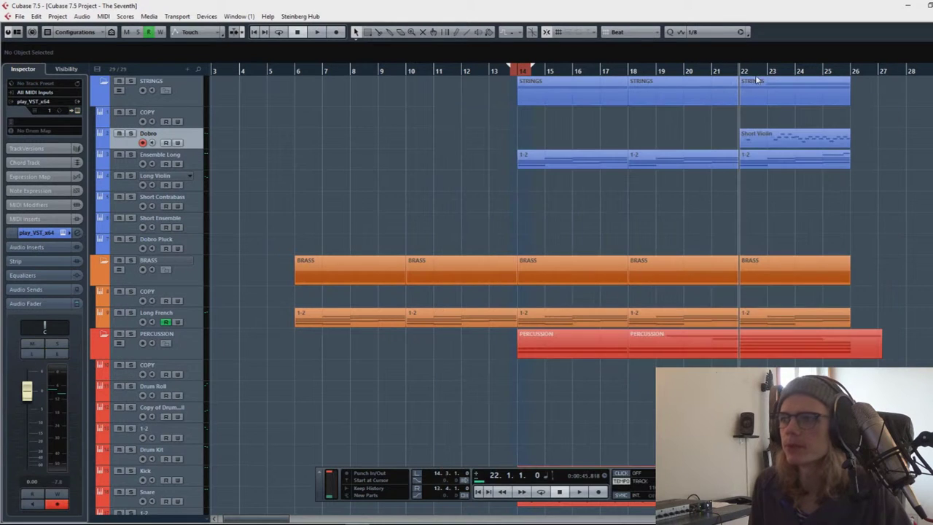
key(space)
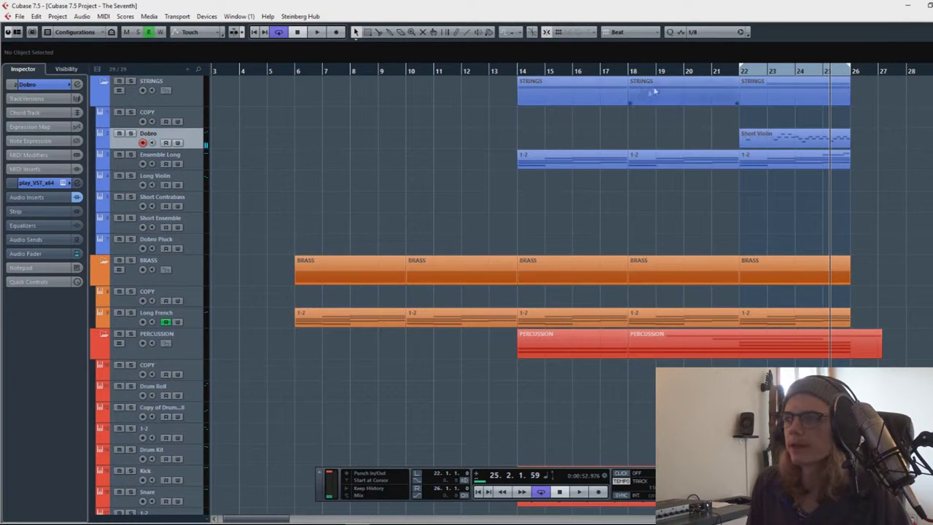
drag(744, 72, 735, 75)
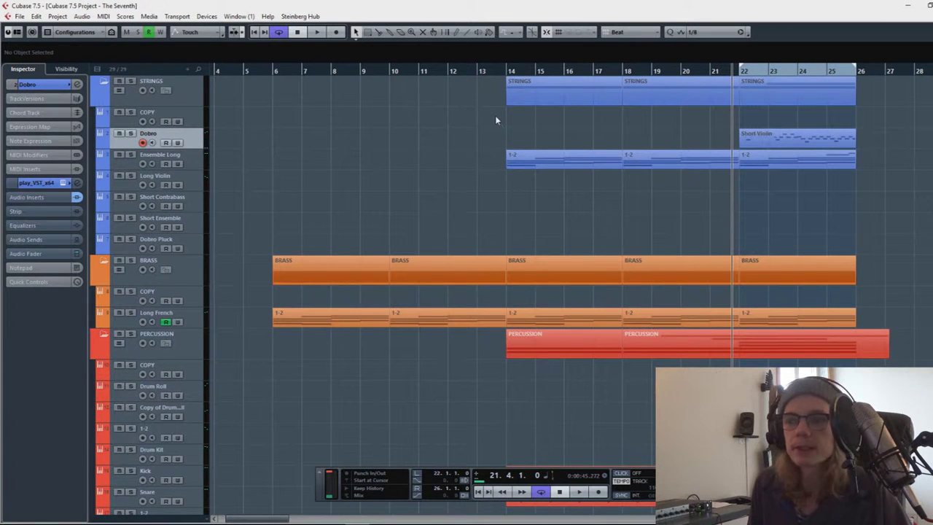
key(space)
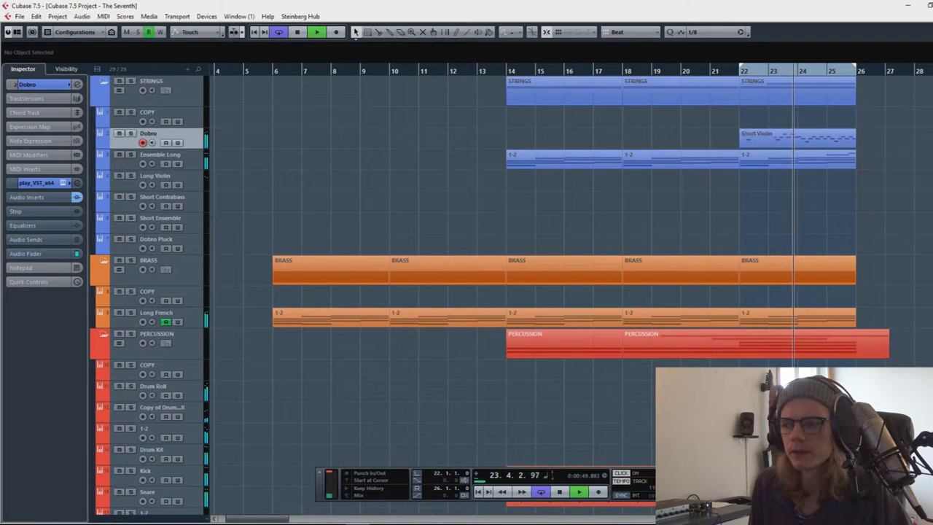
Stop playback, select the Short Violin part and scroll down through the tracks.
key(space)
right_click(133, 144)
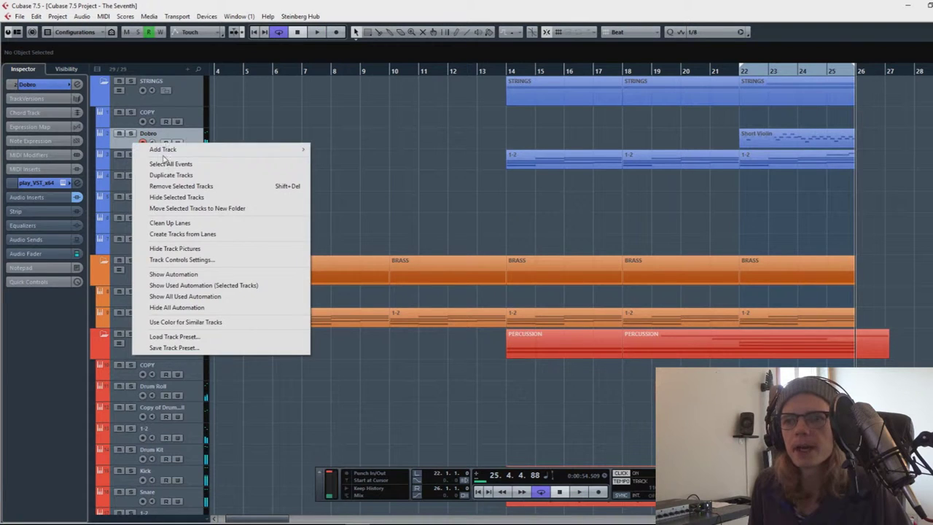
click(619, 167)
click(789, 138)
scroll(789, 147, down, 1)
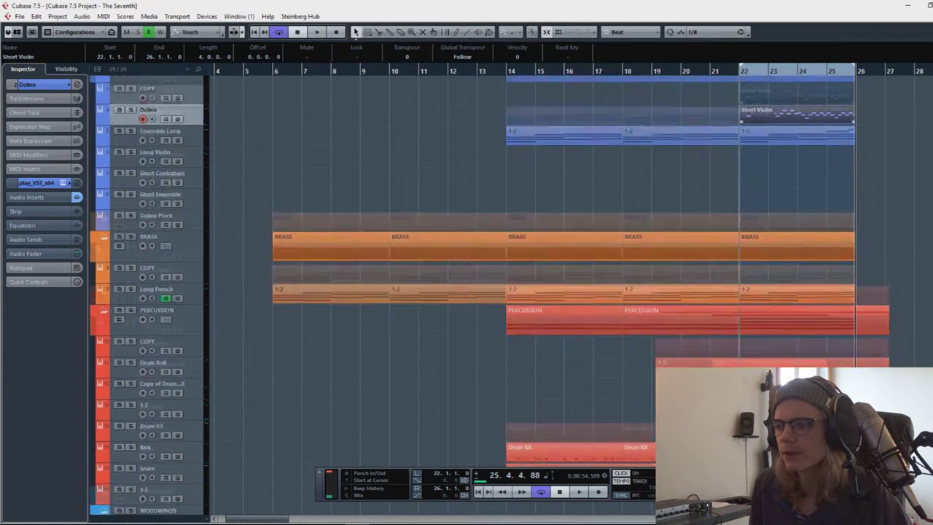
scroll(789, 148, down, 2)
scroll(790, 148, down, 2)
scroll(789, 148, down, 3)
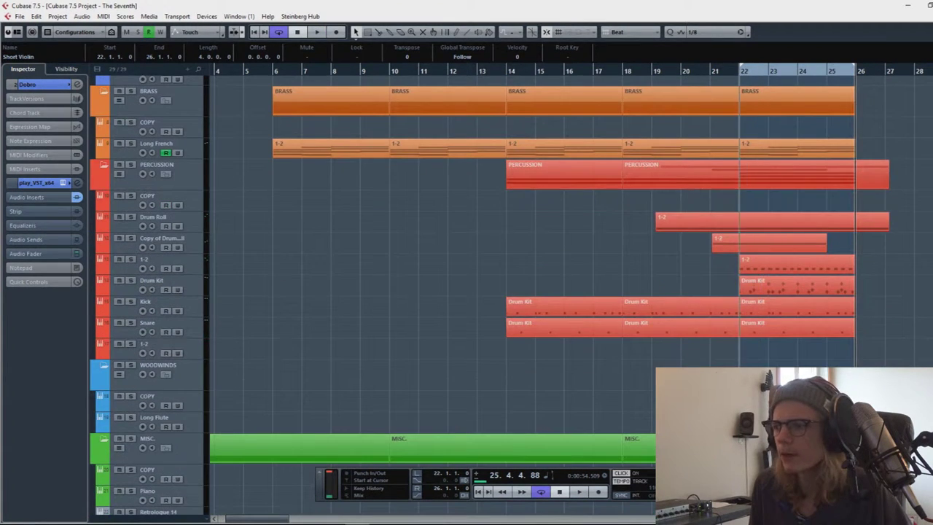
scroll(532, 232, right, 1)
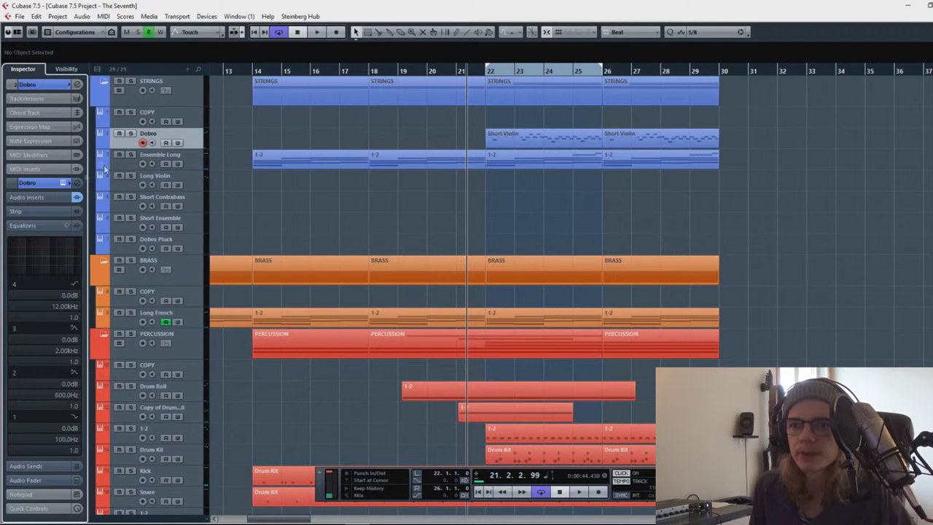
Enable Dobro's EQ and boost its high band to about 4.65 kHz, +0.7 dB, auditioning solo.
key(space)
drag(76, 256, 64, 258)
key(s)
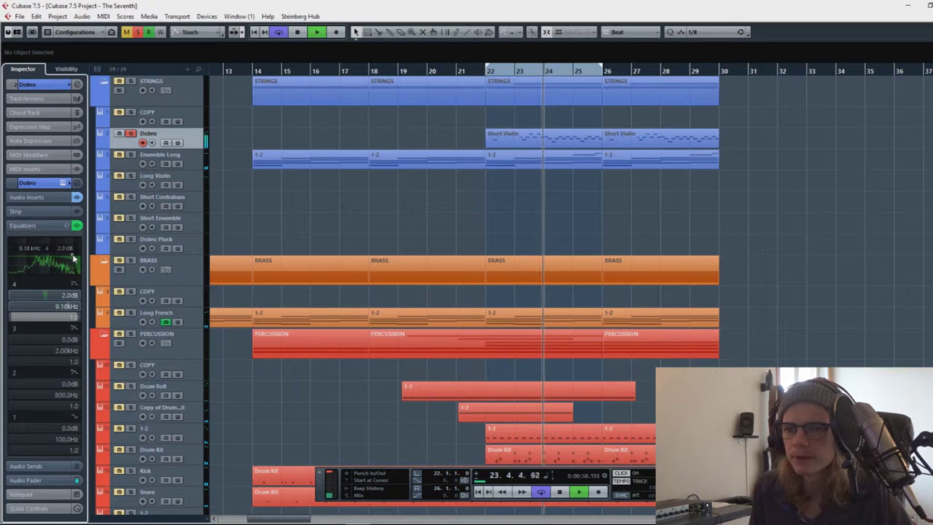
drag(63, 256, 65, 259)
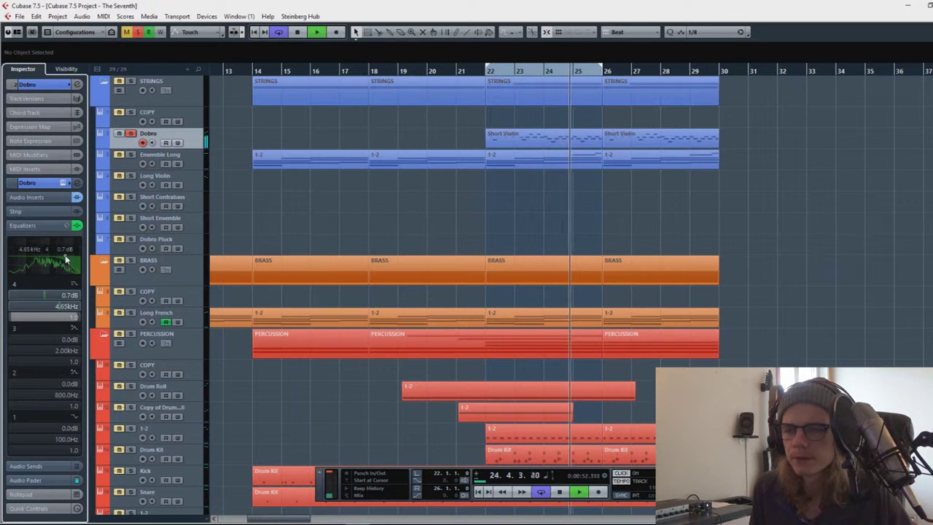
key(space)
key(s)
click(445, 86)
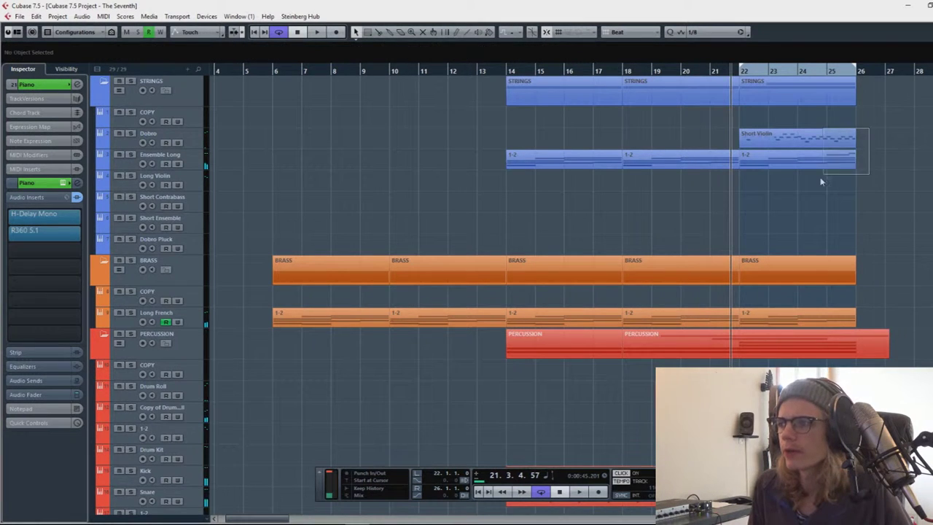
scroll(822, 190, down, 5)
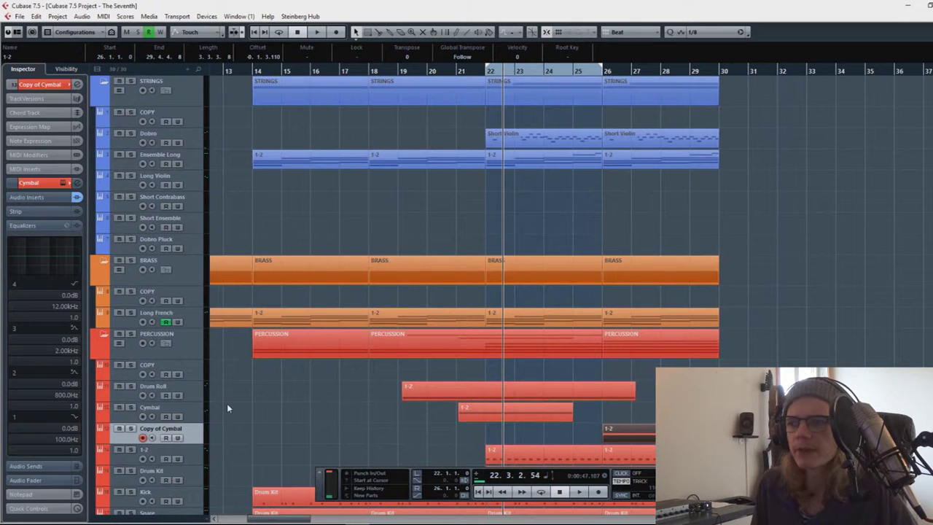
Raise the pitch of the long bar 26 note in the Key Editor and audition it.
double_click(629, 433)
mouse_move(525, 110)
mouse_down()
mouse_move(533, 97)
mouse_move(533, 151)
mouse_up()
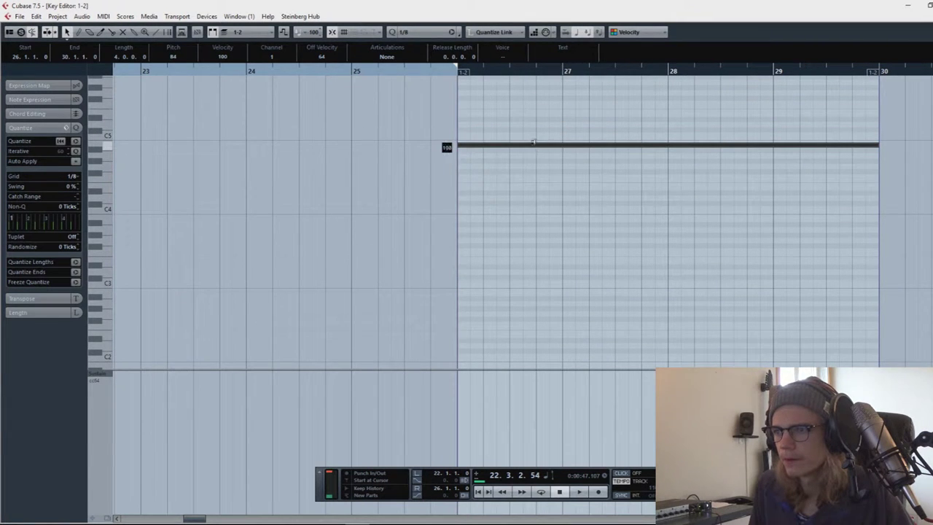
key(space)
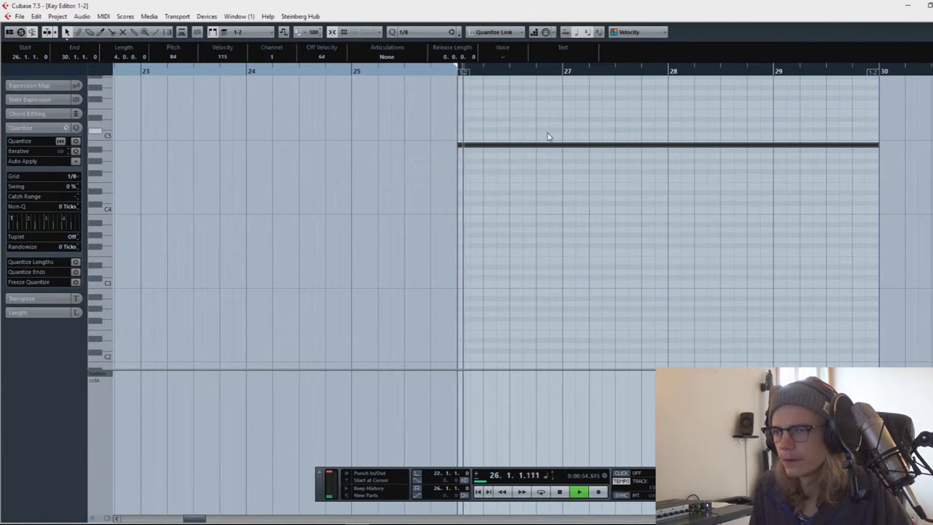
key(space)
key(Escape)
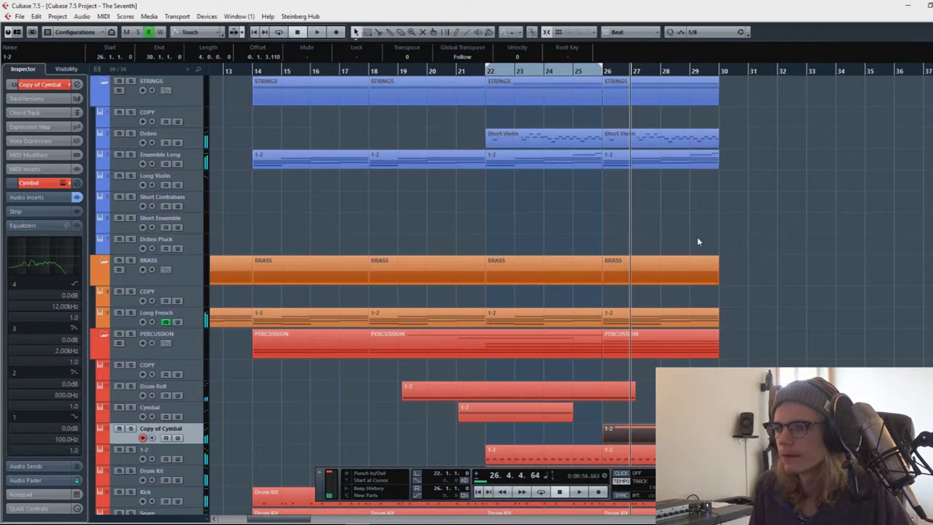
scroll(580, 195, up, 3)
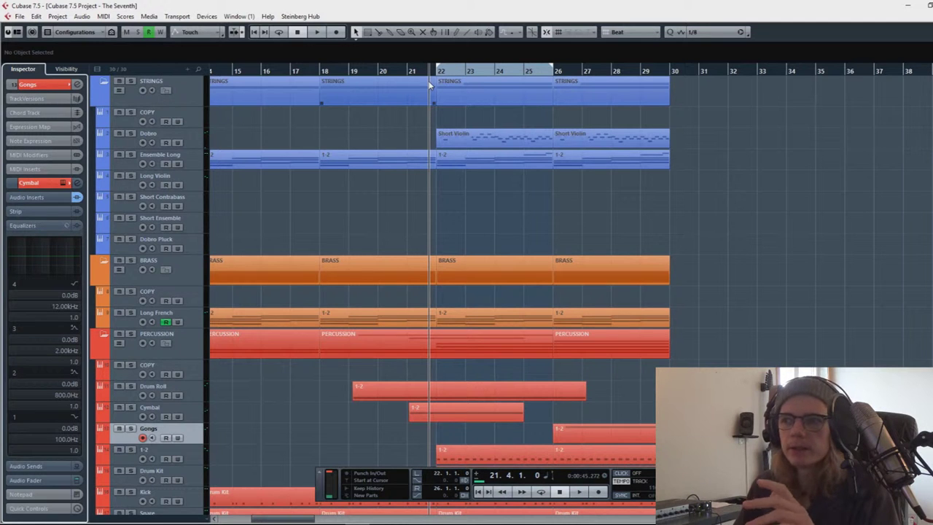
Duplicate the selected bar 26–30 parts into bars 30–34 with Ctrl+D, then deselect.
scroll(466, 219, left, 4)
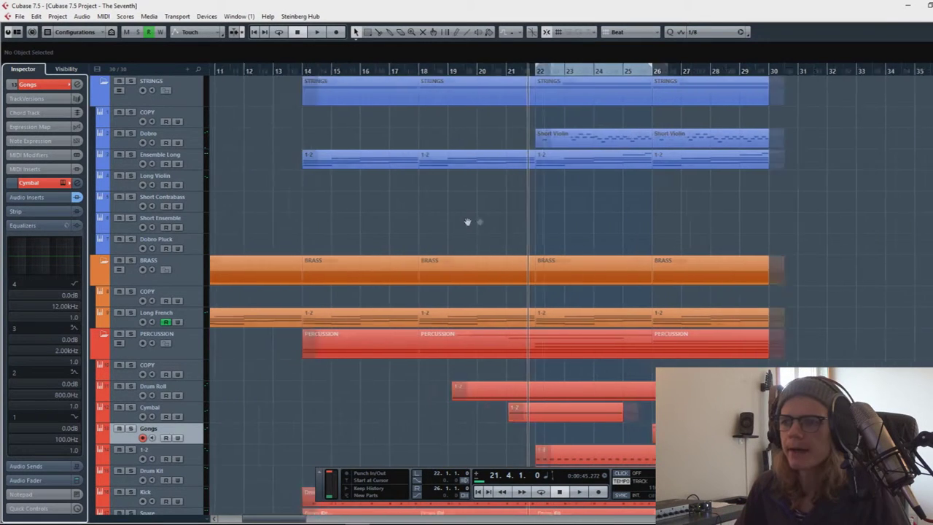
scroll(437, 211, down, 8)
click(736, 451)
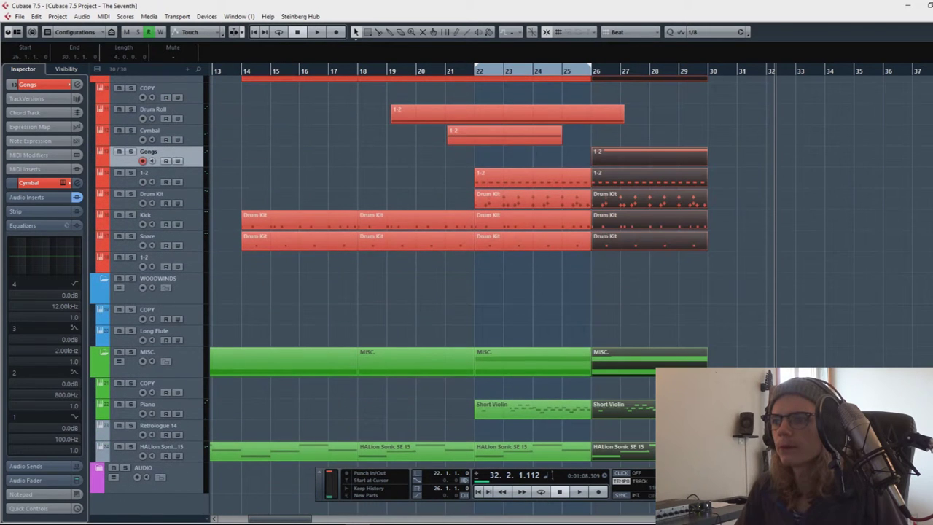
key(ctrl+d)
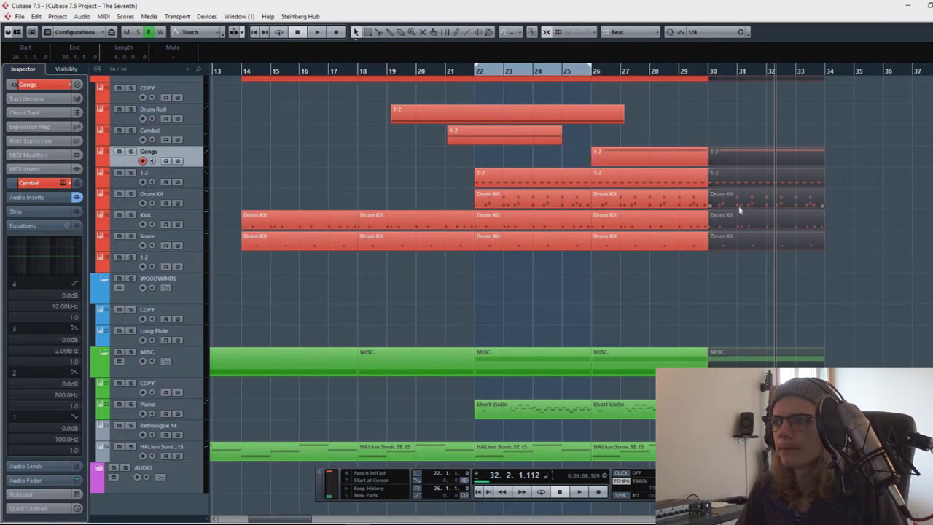
scroll(682, 227, up, 5)
click(688, 222)
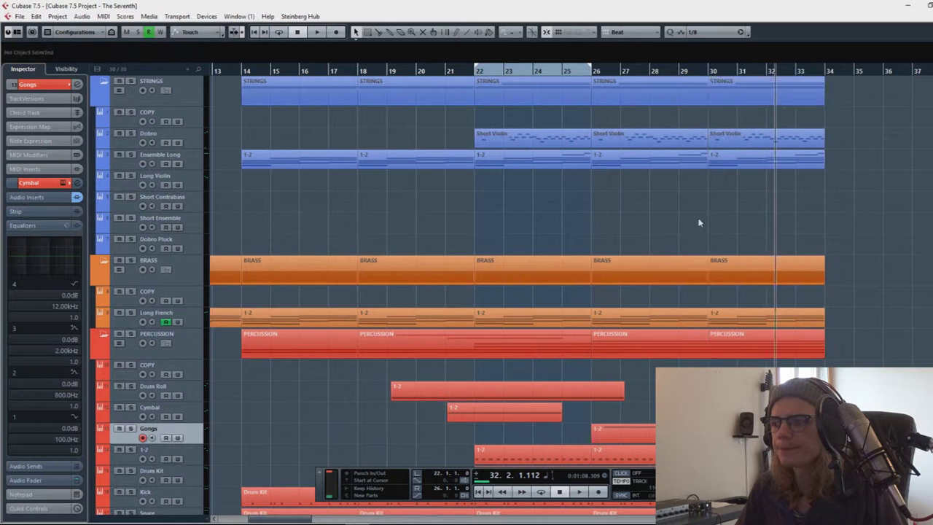
Record a new melody take on the record-armed Long Violin track.
click(130, 188)
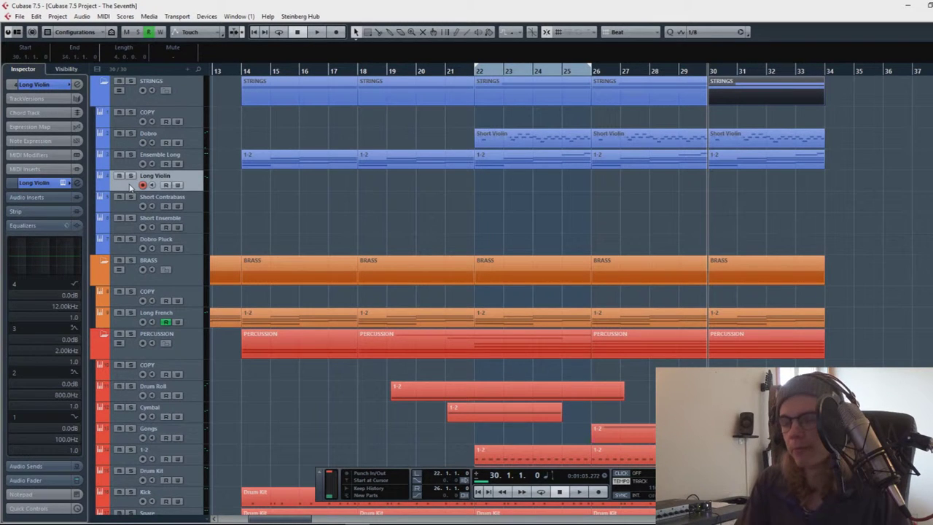
click(685, 70)
key(KP_Multiply)
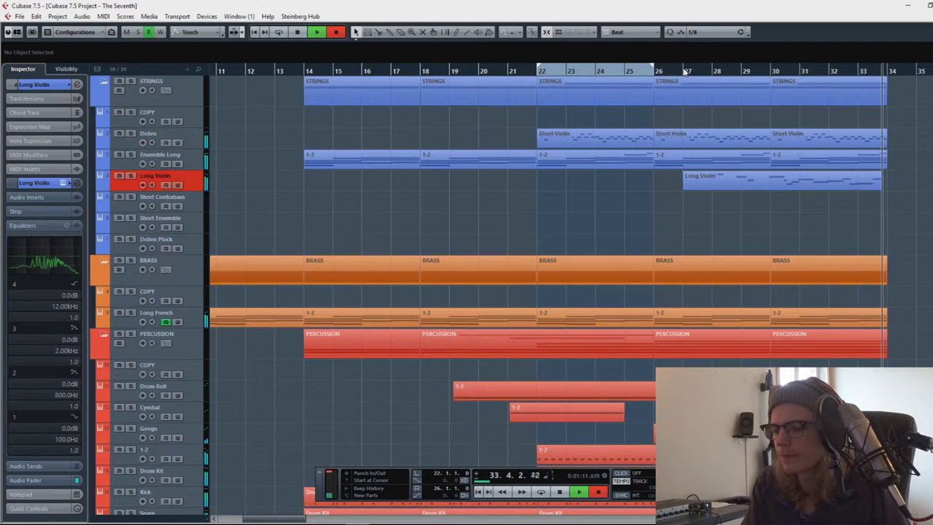
key(space)
Delete the two stray notes before bar 30 and split the part at bars 30 and 34.
key(ctrl+e)
mouse_move(350, 152)
mouse_down()
mouse_move(271, 270)
mouse_move(251, 241)
mouse_up()
key(Delete)
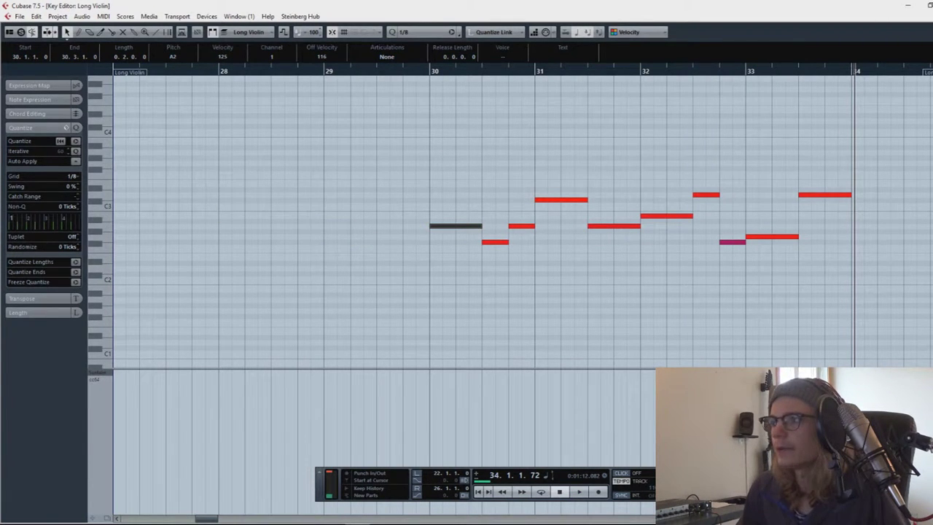
key(ctrl+e)
alt+click(764, 191)
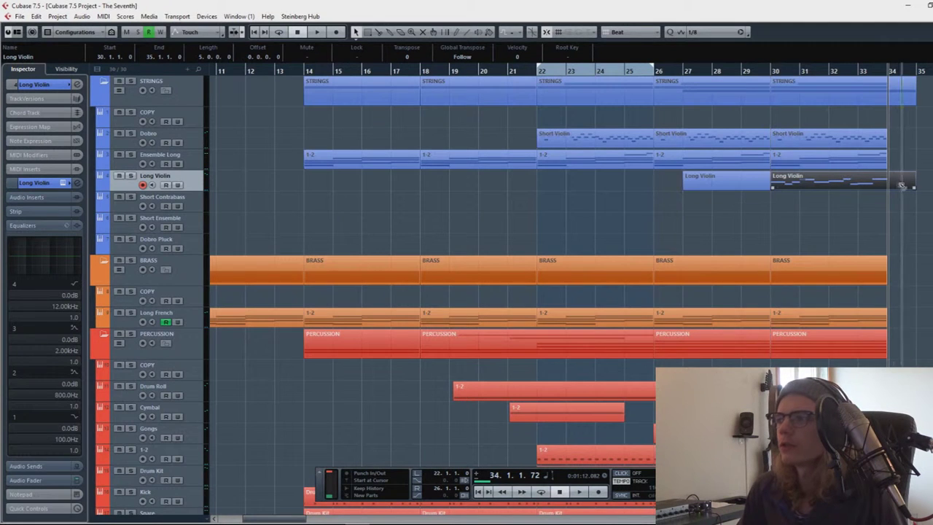
key(alt+x)
Undo and redo the removal of the leftover violin pieces.
scroll(728, 189, down, 5)
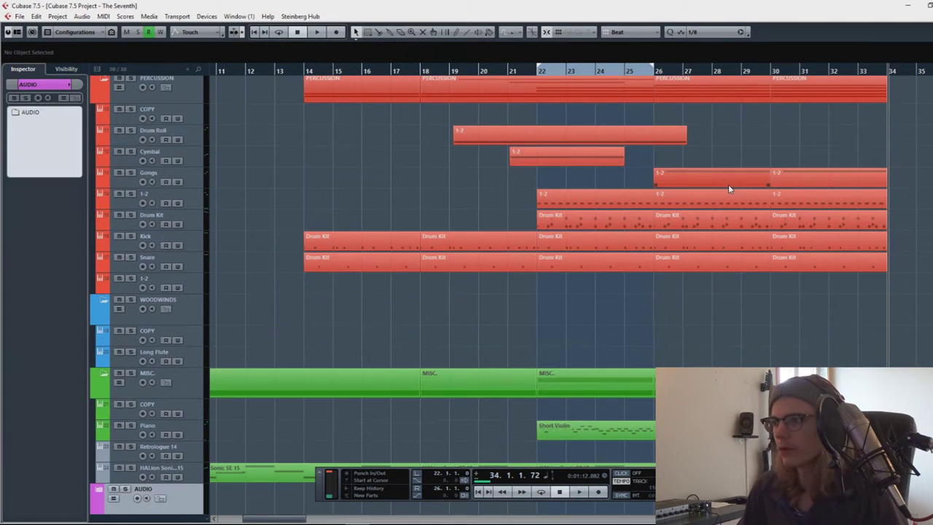
scroll(591, 147, up, 5)
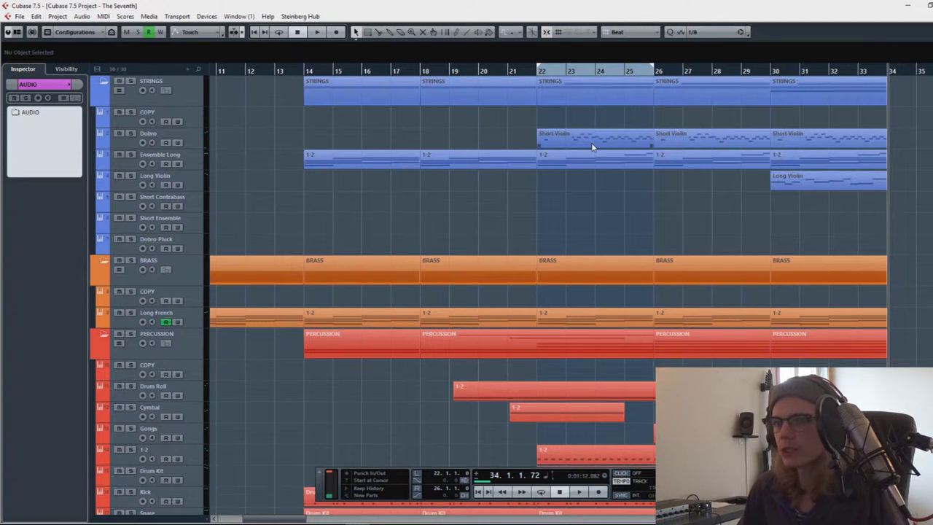
key(ctrl+z)
key(ctrl+shift+z)
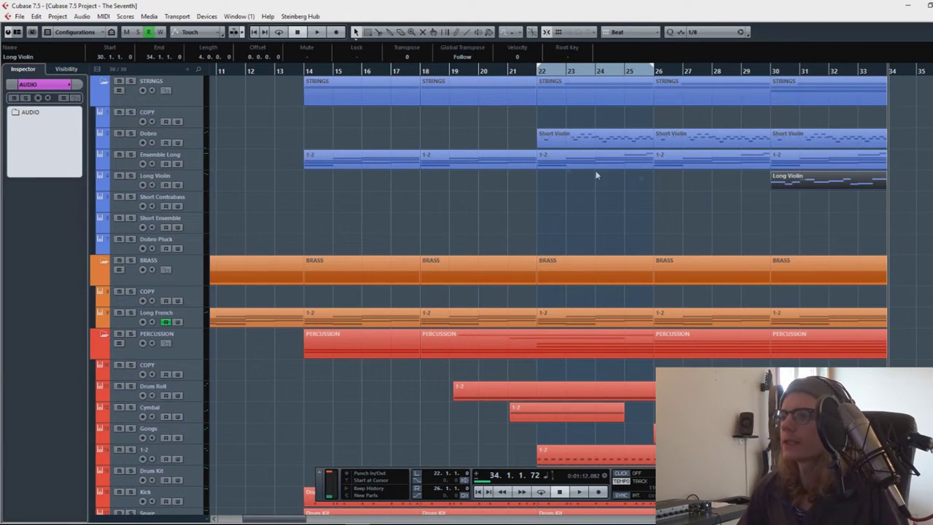
Duplicate the COPY track and route the new track's output to play_VST_x64.
right_click(132, 313)
click(162, 335)
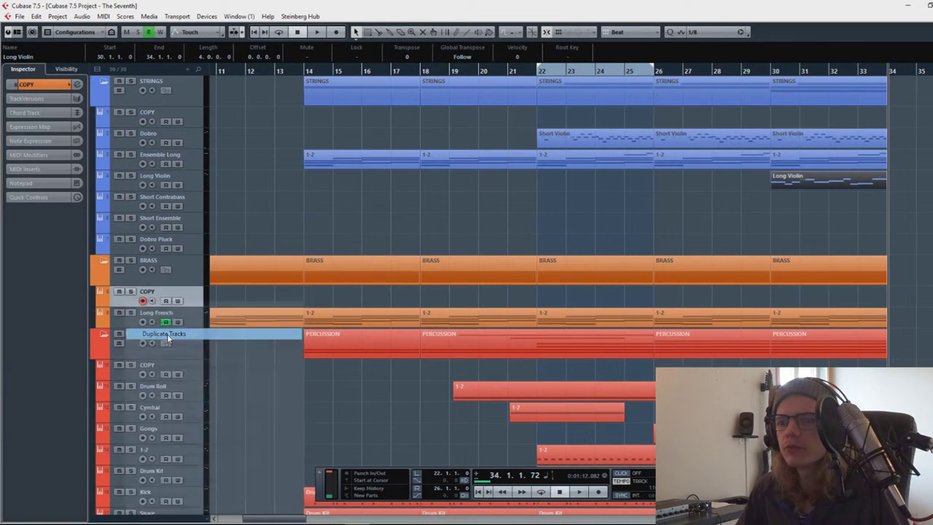
click(58, 85)
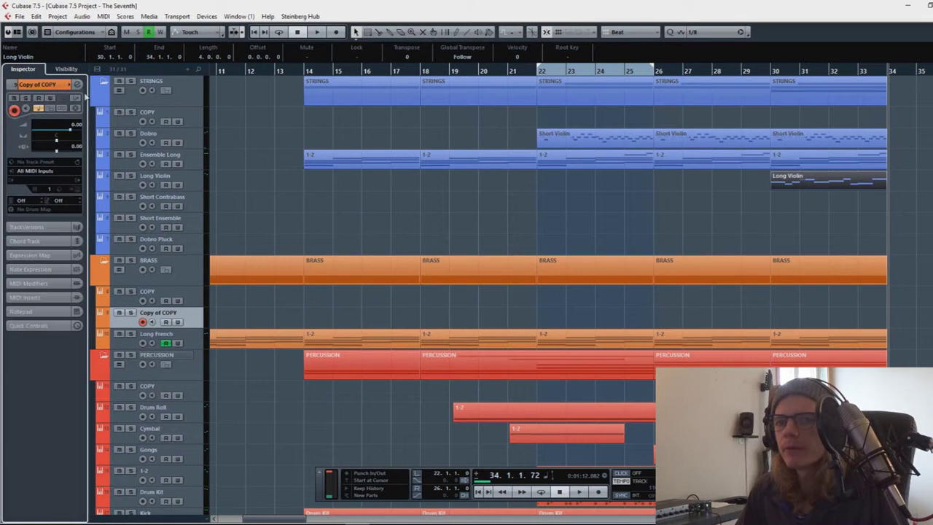
click(66, 169)
key(Escape)
click(56, 180)
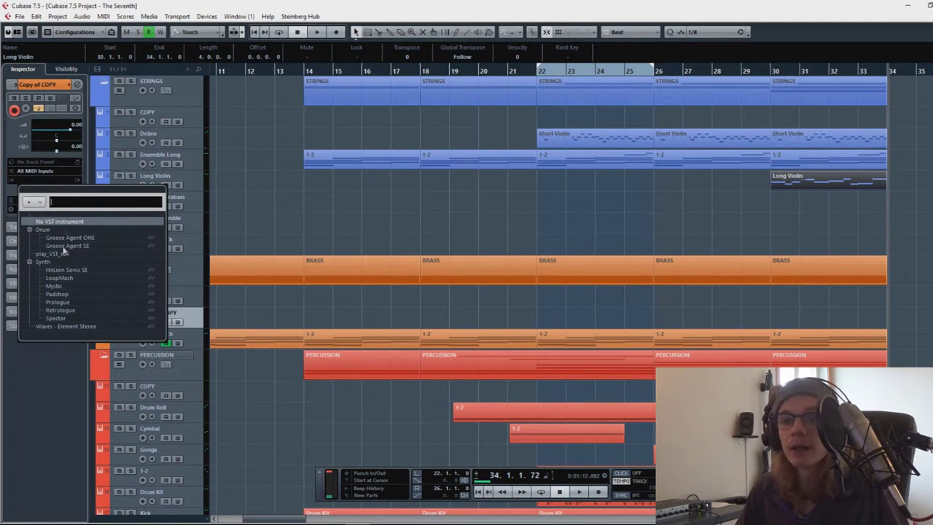
click(62, 254)
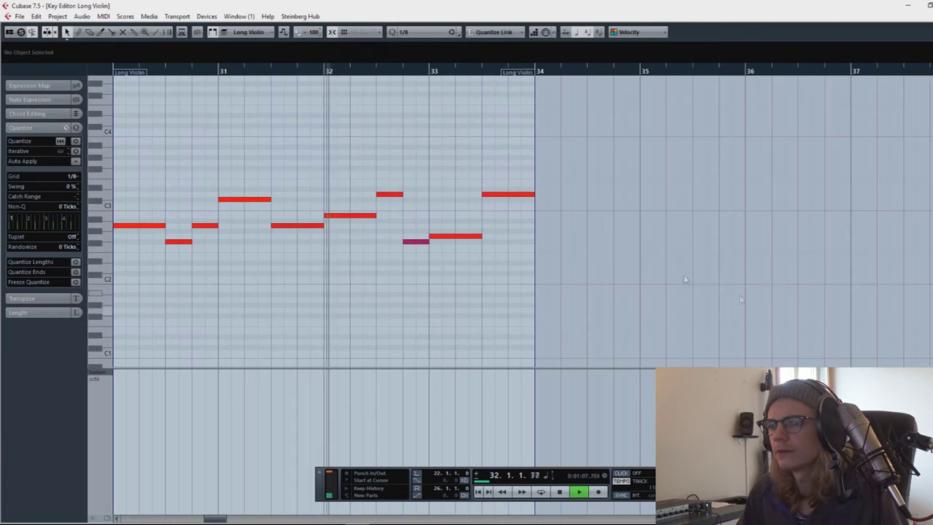
key(ctrl+e)
click(105, 17)
mouse_move(124, 164)
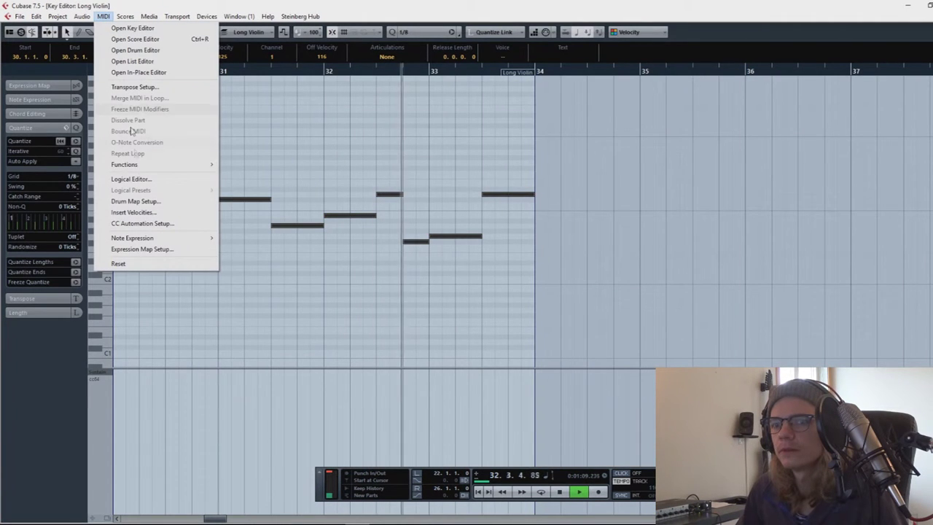
Set every note of the copied violin melody to fixed velocity 100 and record-arm 4Lay French.
click(281, 234)
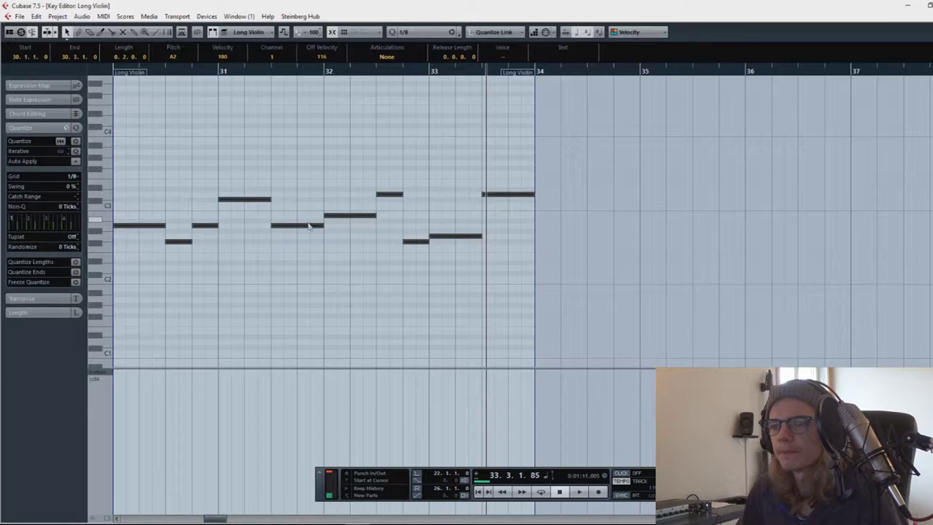
key(Escape)
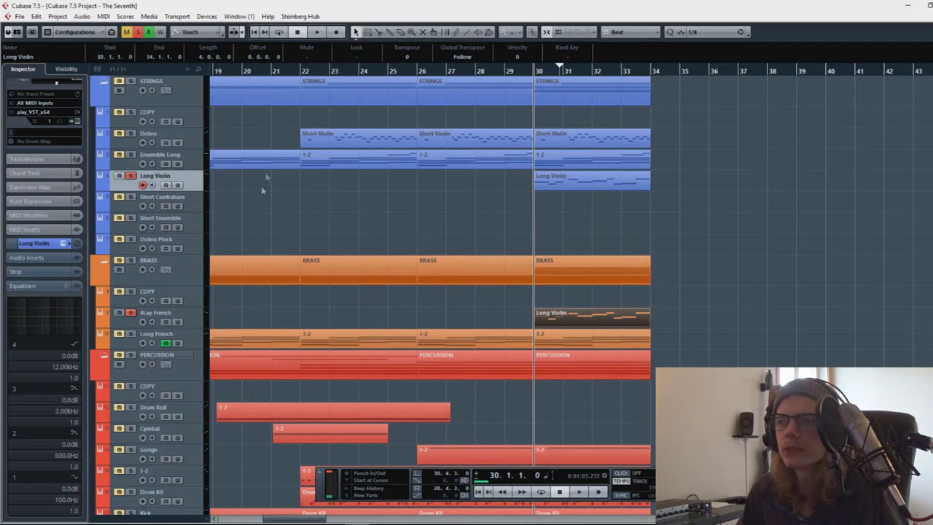
click(121, 326)
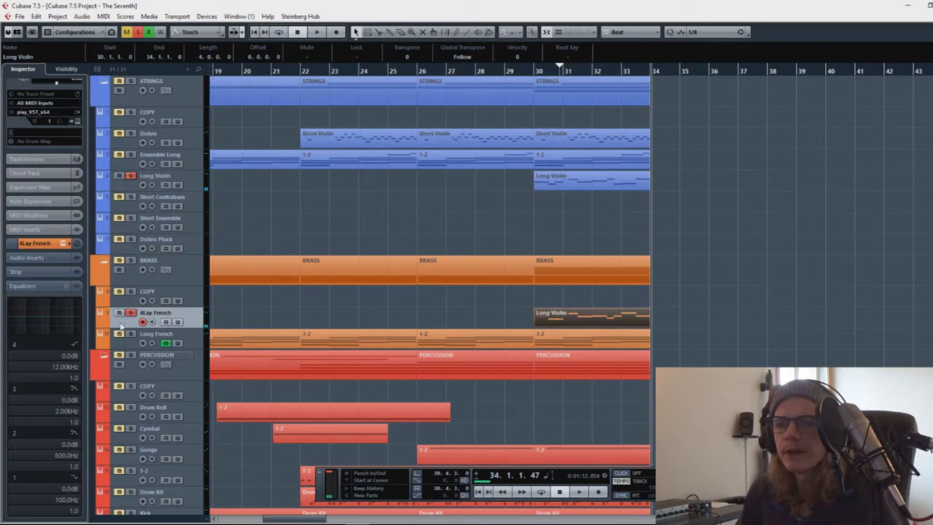
Audition the 4Lay French horn melody with its instrument window open during playback.
click(65, 243)
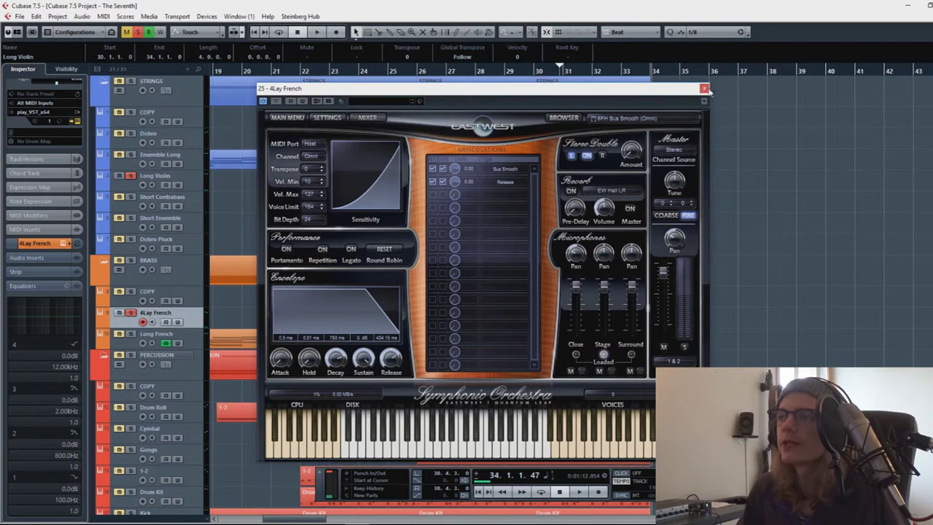
drag(429, 90, 746, 109)
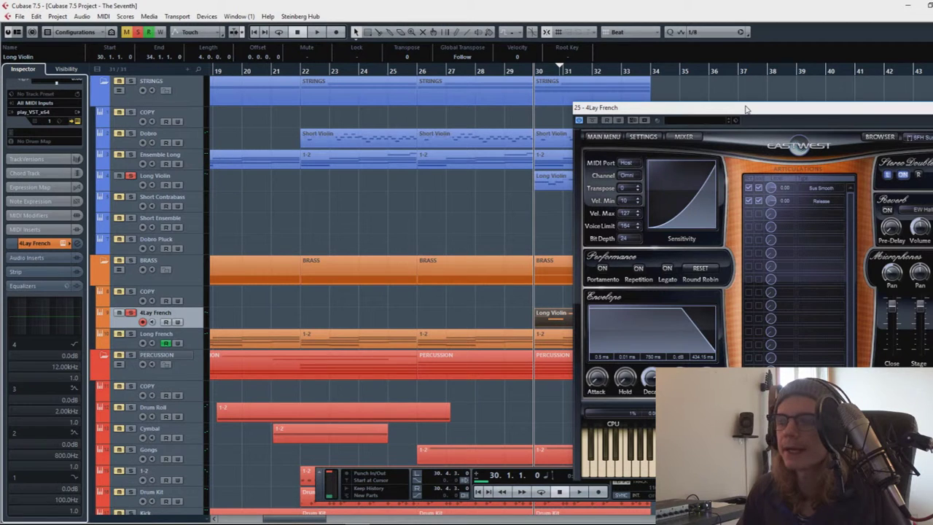
drag(746, 115, 531, 103)
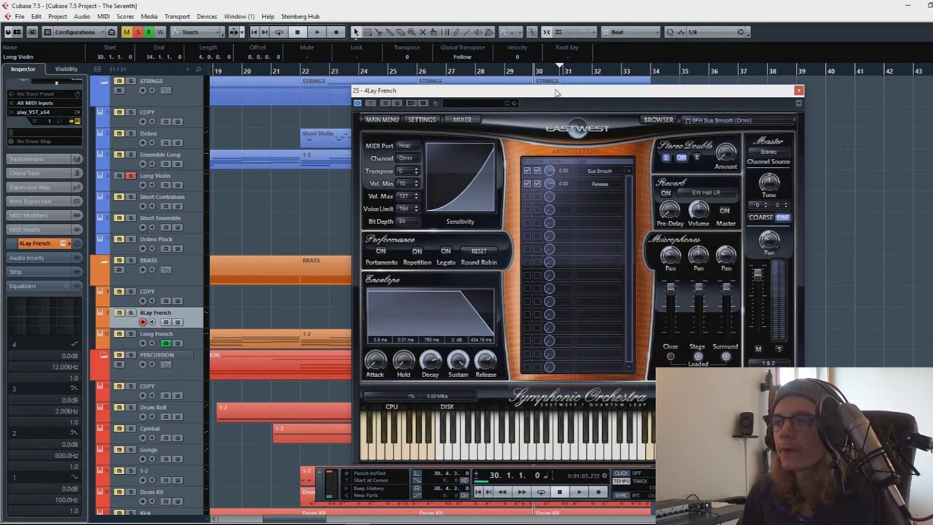
key(space)
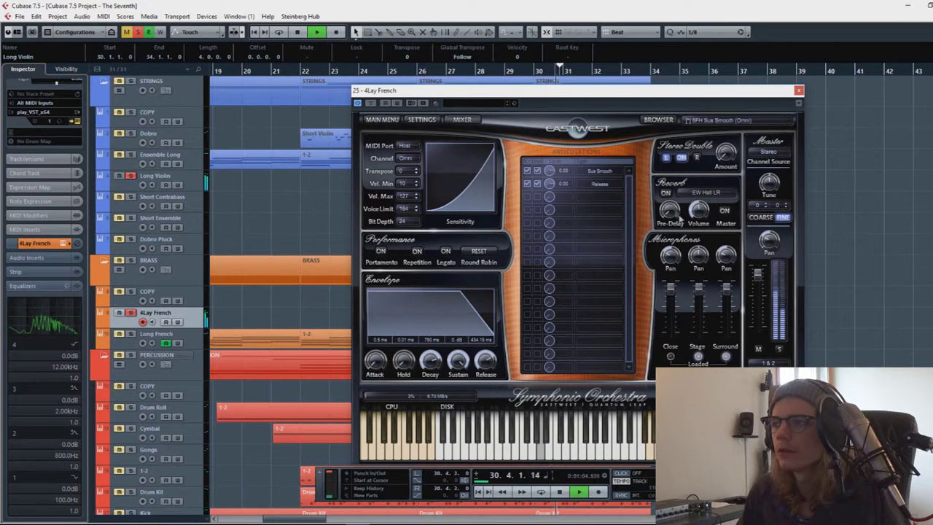
click(798, 89)
click(155, 176)
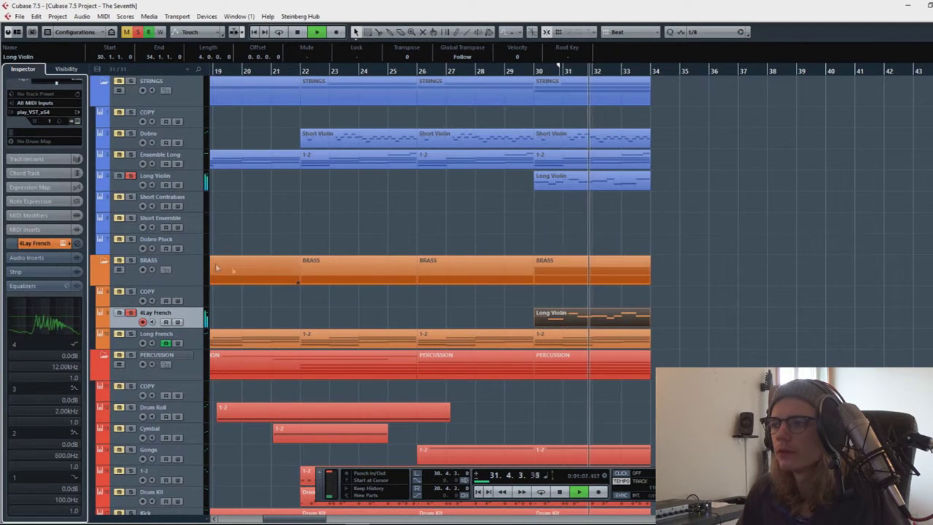
Play bars 30–34 with the Long Violin instrument window open to hear violin and horn together.
click(78, 121)
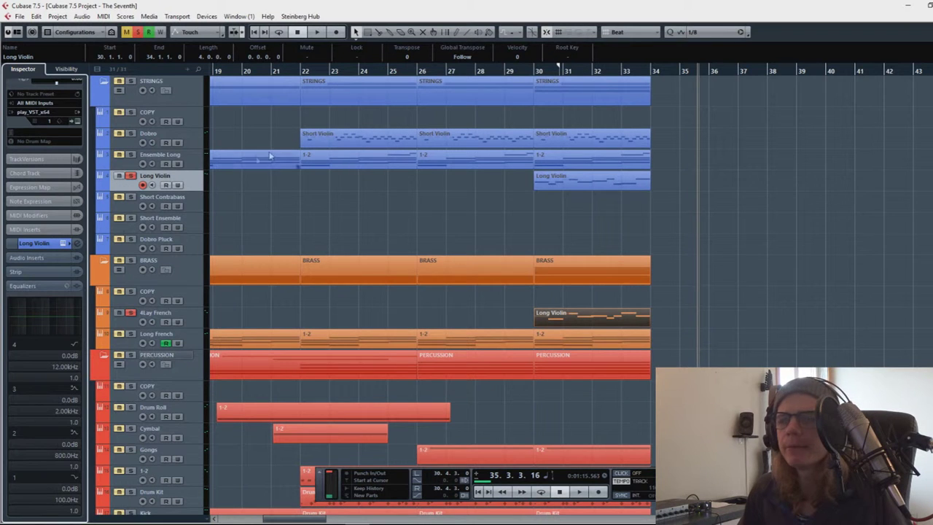
click(509, 106)
key(space)
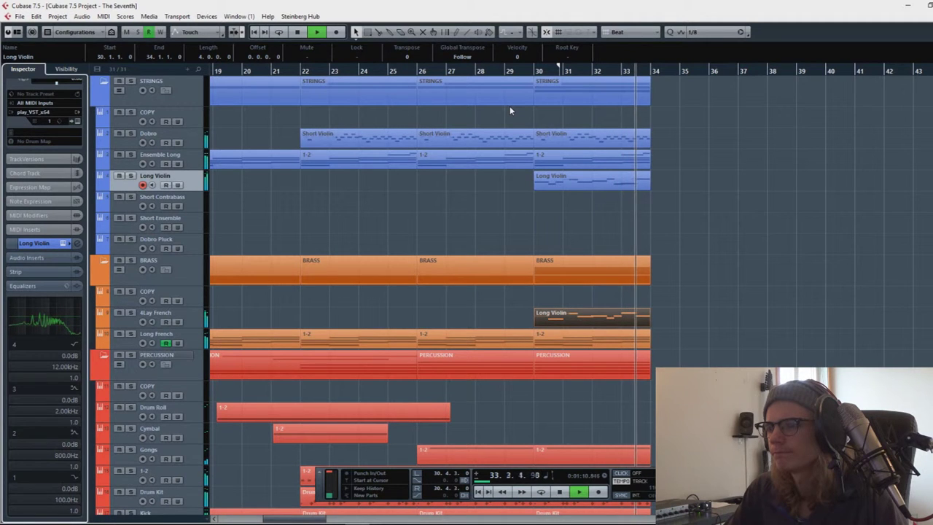
Paint closed hi-hat hits from bar 30 onward in the Drum Kit part and play them.
key(ctrl+e)
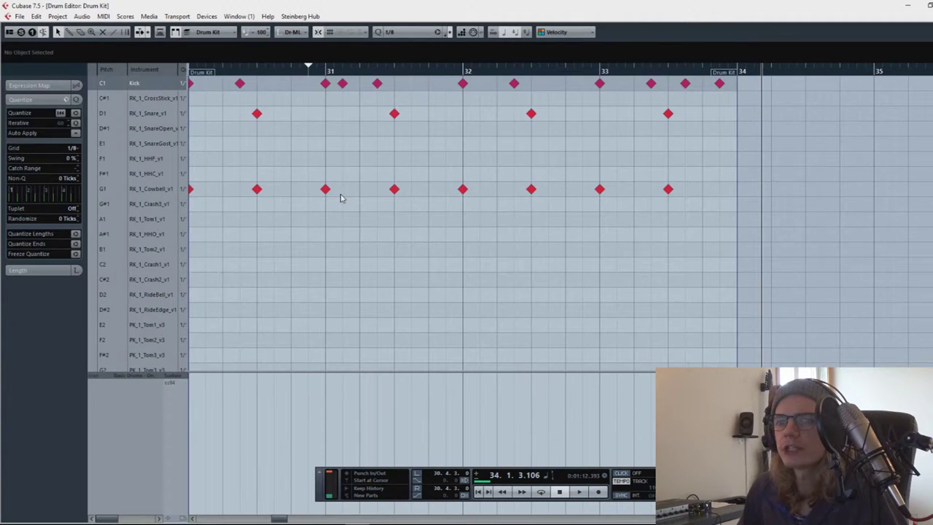
scroll(478, 297, left, 3)
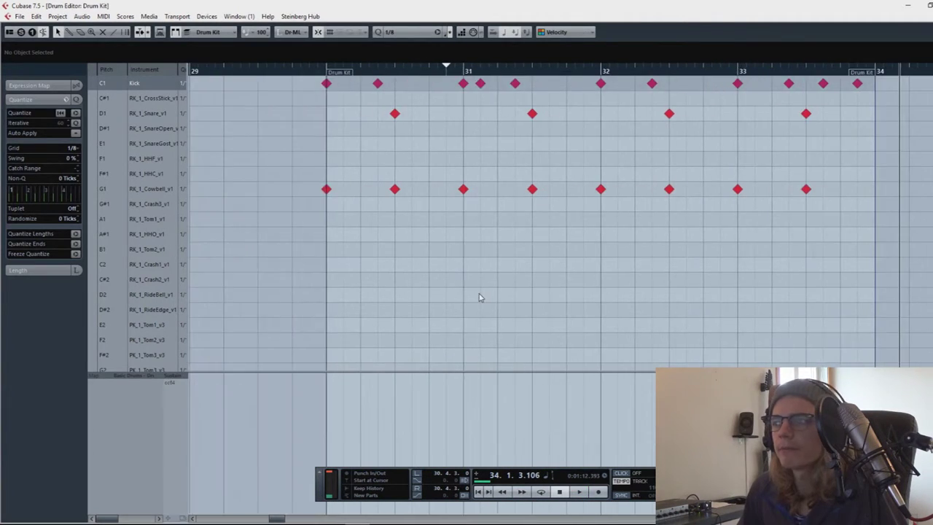
click(360, 173)
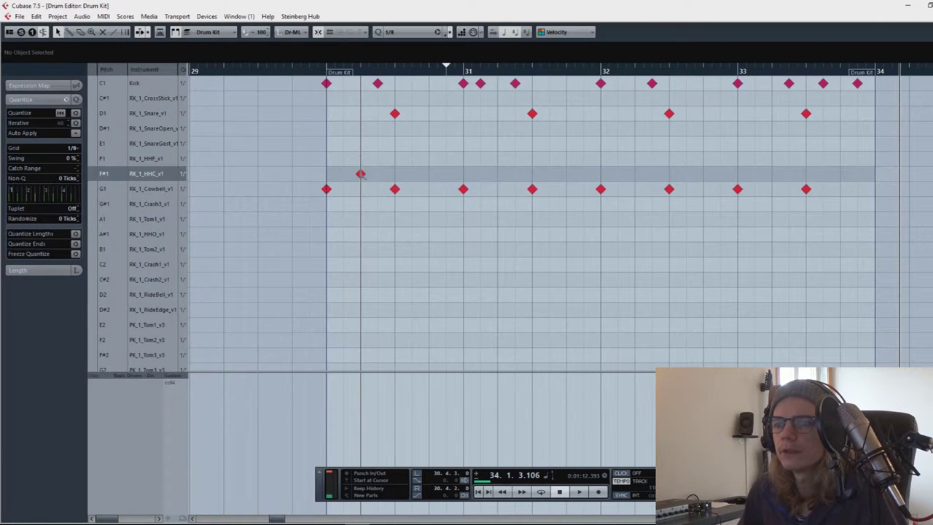
click(429, 173)
click(497, 173)
click(566, 174)
drag(585, 175, 840, 173)
key(space)
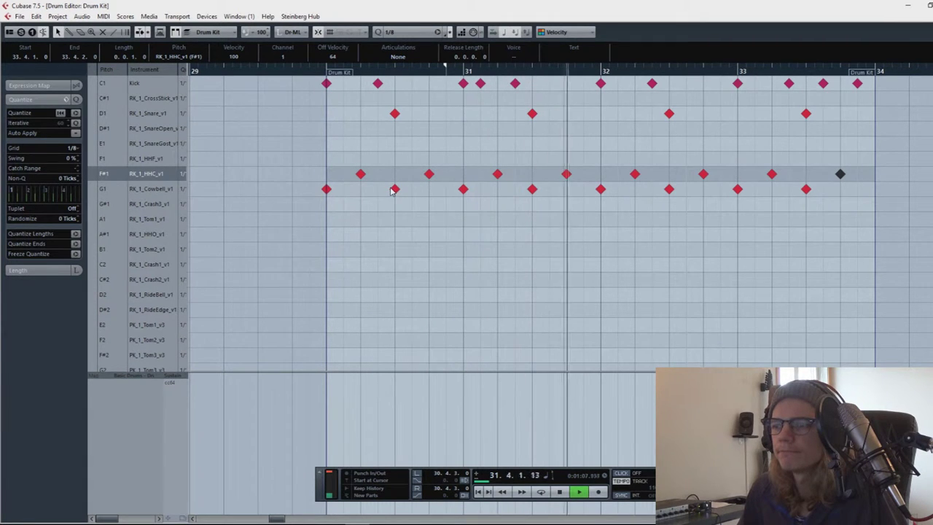
Fill the F1 RK_1_HHF_v1 row with evenly spaced notes across bars 30–33 and play them back.
drag(343, 158, 493, 159)
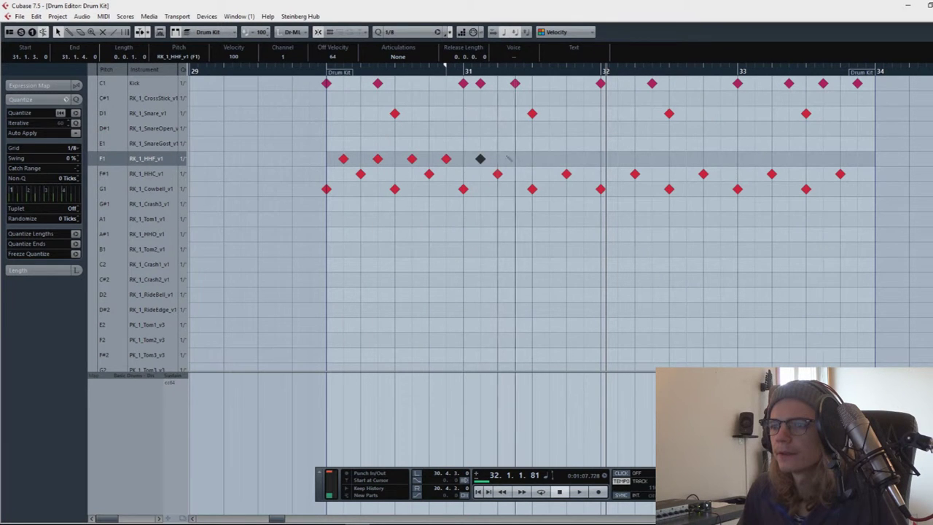
drag(492, 159, 864, 159)
drag(326, 155, 871, 163)
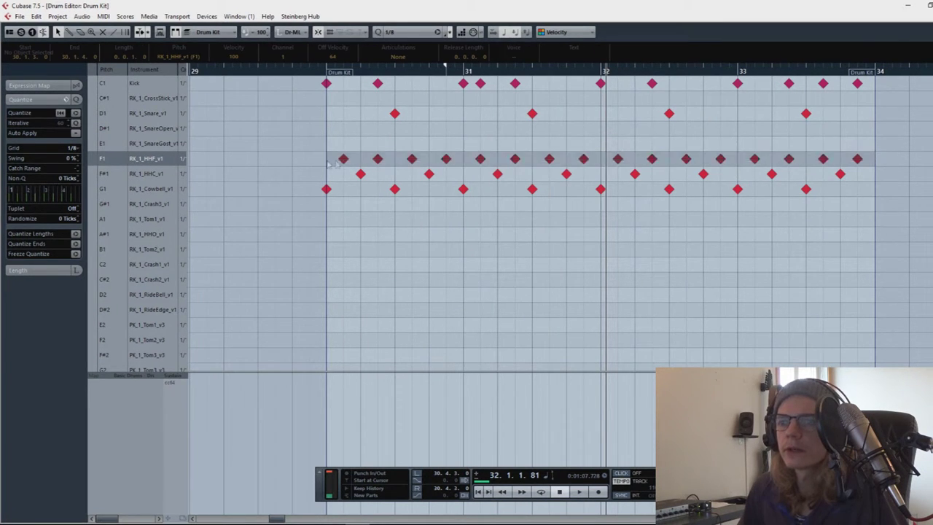
key(space)
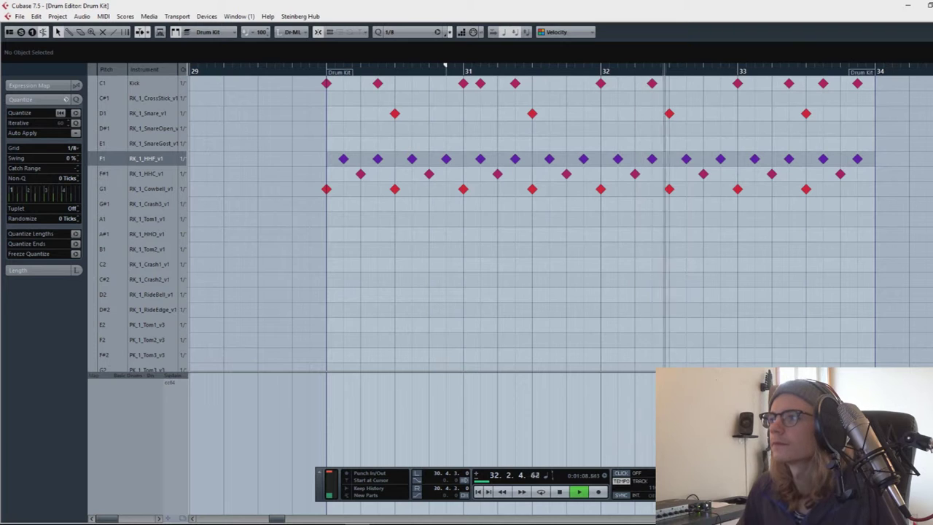
key(Escape)
click(533, 71)
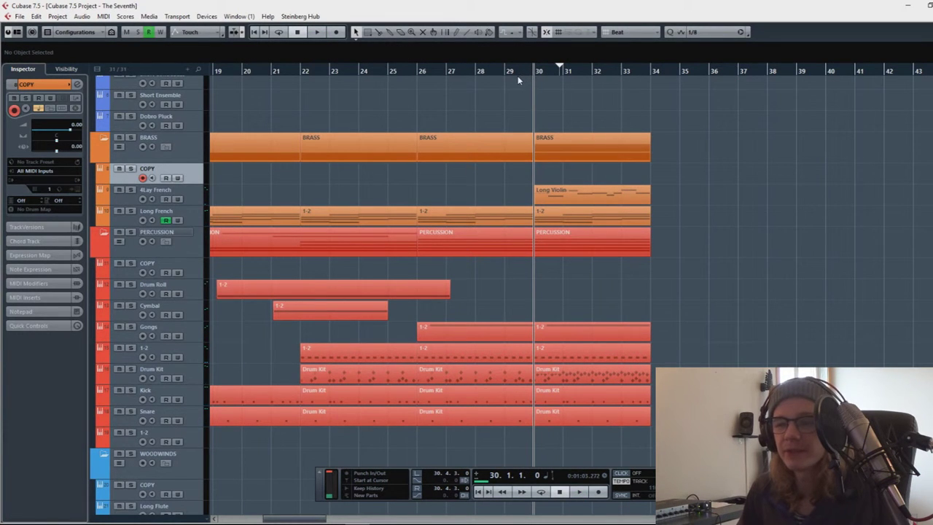
Move the playback position to bar 26 and duplicate the COPY track.
drag(437, 70, 421, 67)
click(418, 67)
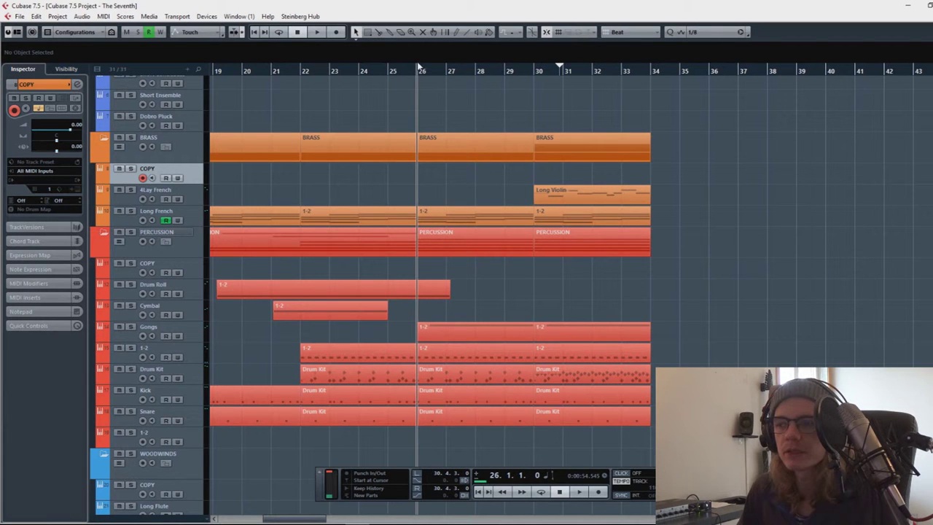
right_click(131, 180)
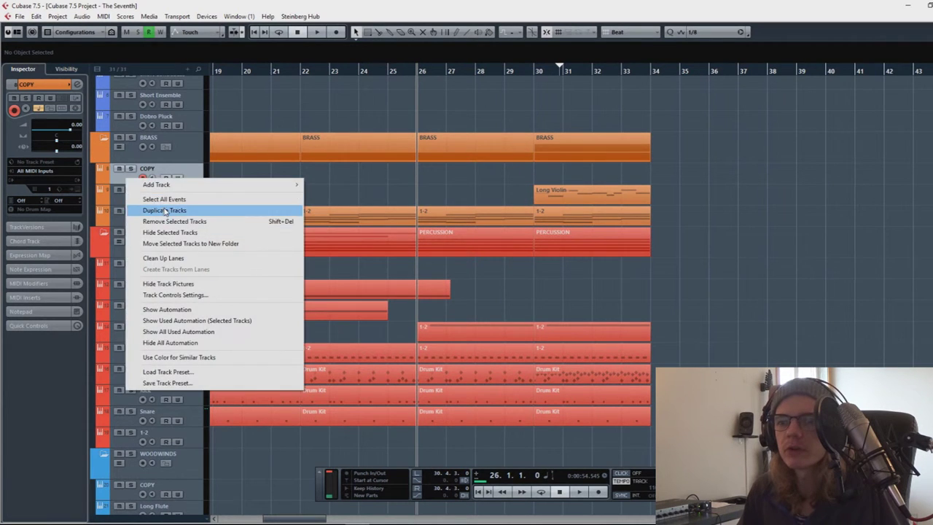
click(157, 211)
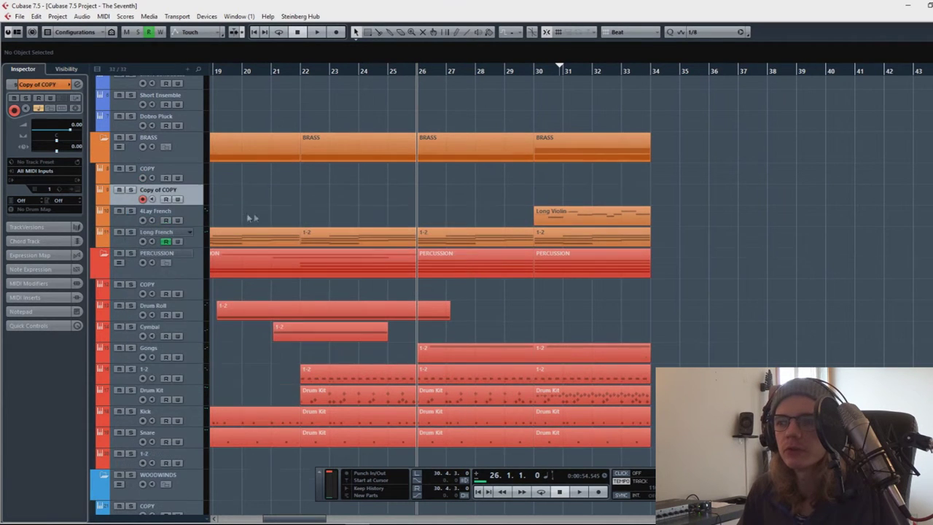
Load the 6FH 2sec Cres French horn patch on the new track and start recording.
click(47, 181)
click(69, 252)
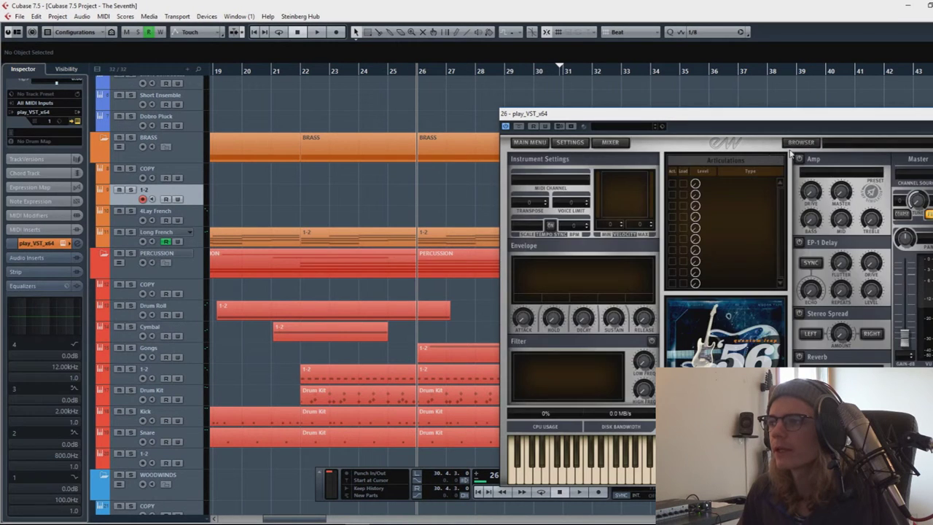
click(791, 145)
click(761, 176)
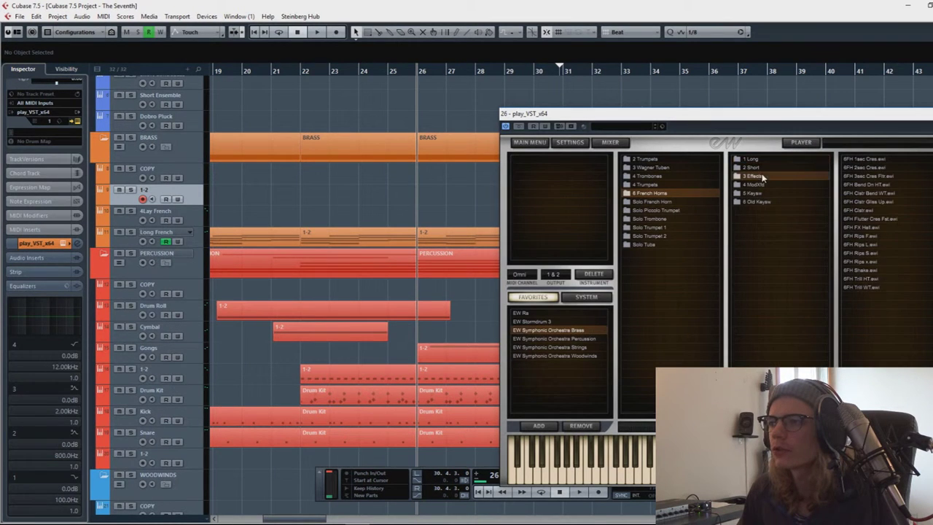
double_click(872, 167)
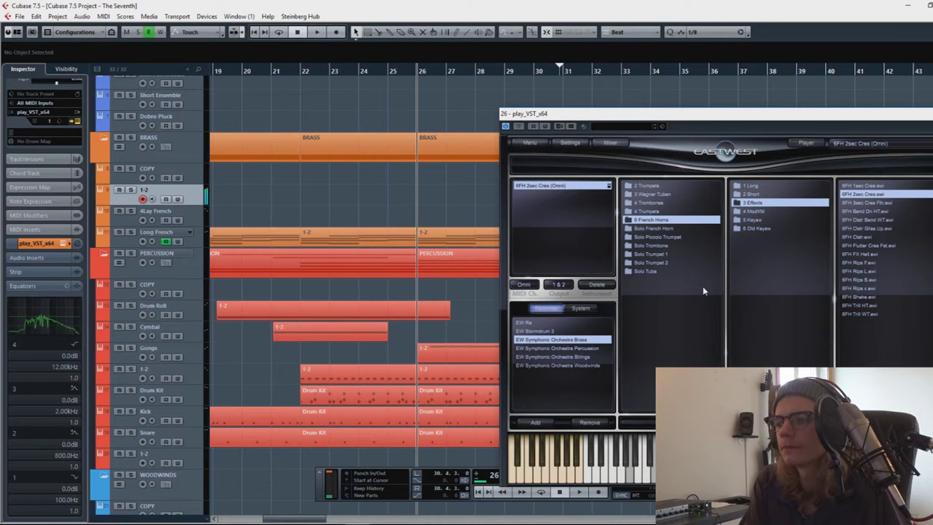
click(478, 93)
key(KP_Multiply)
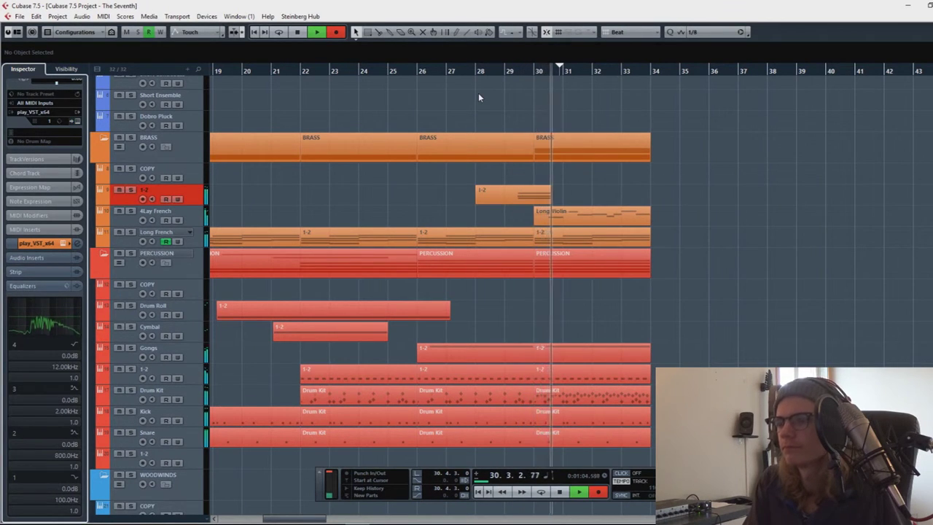
Stop recording the horn part and review its recorded notes.
key(Return)
key(Escape)
key(space)
mouse_move(535, 193)
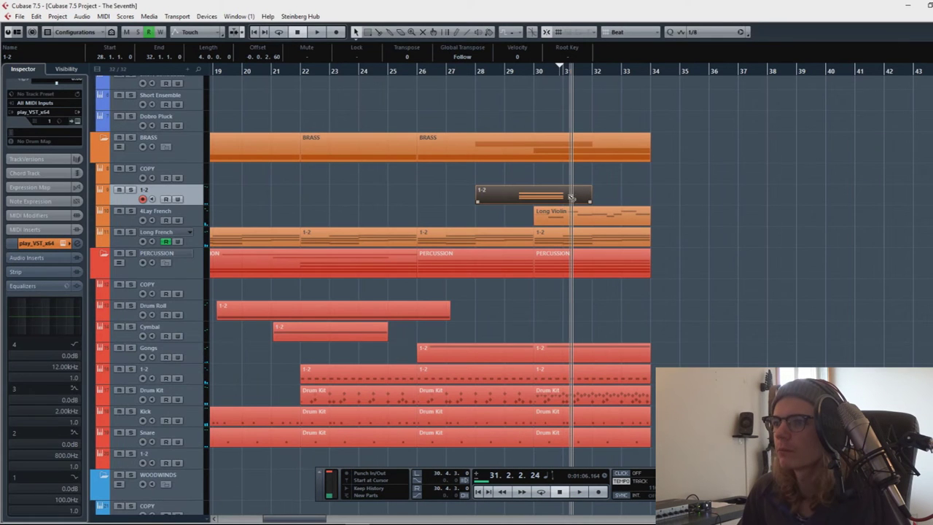
Write a rising Volume automation ramp on the horn track and adjust its starting point.
right_click(136, 202)
click(212, 337)
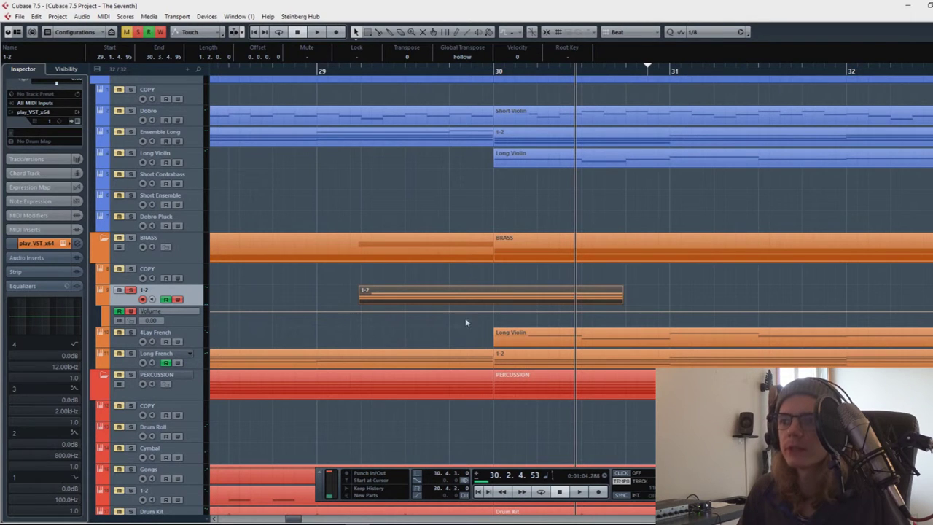
click(358, 310)
key(space)
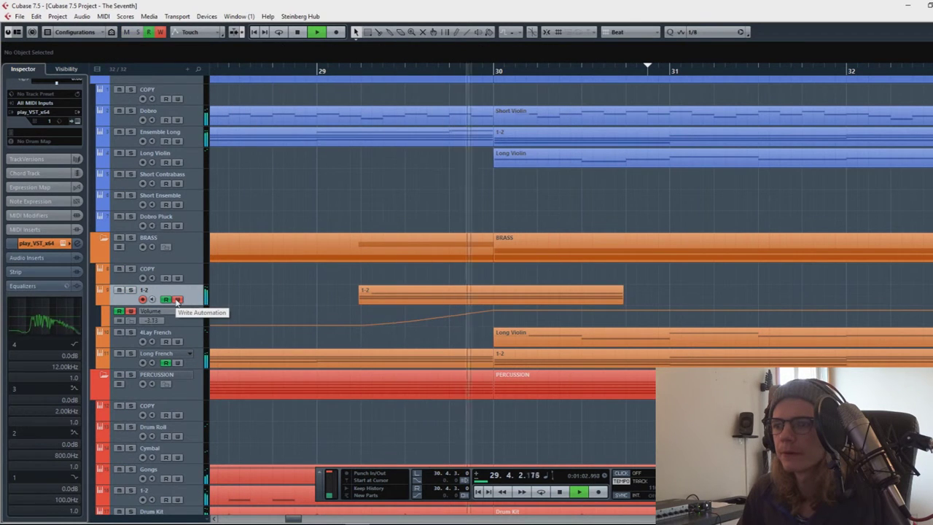
key(space)
key(g)
key(g)
click(400, 325)
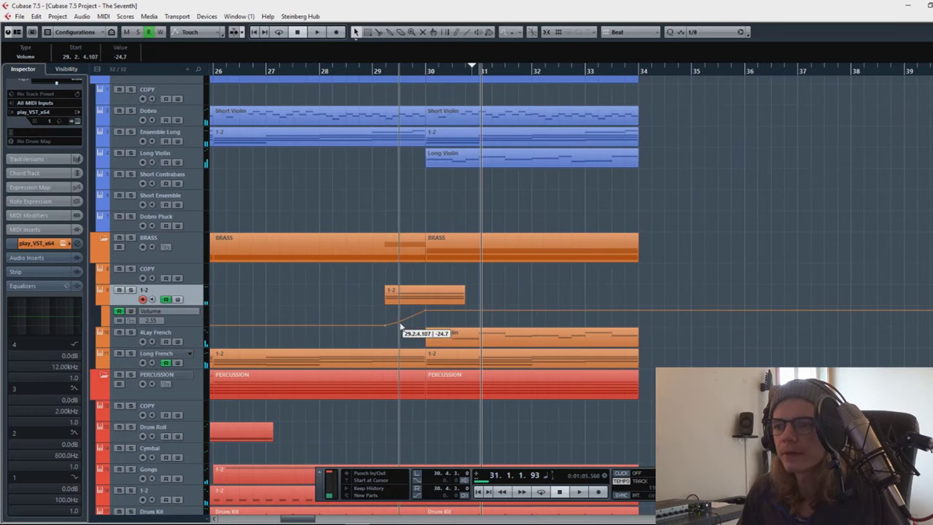
drag(400, 324, 403, 326)
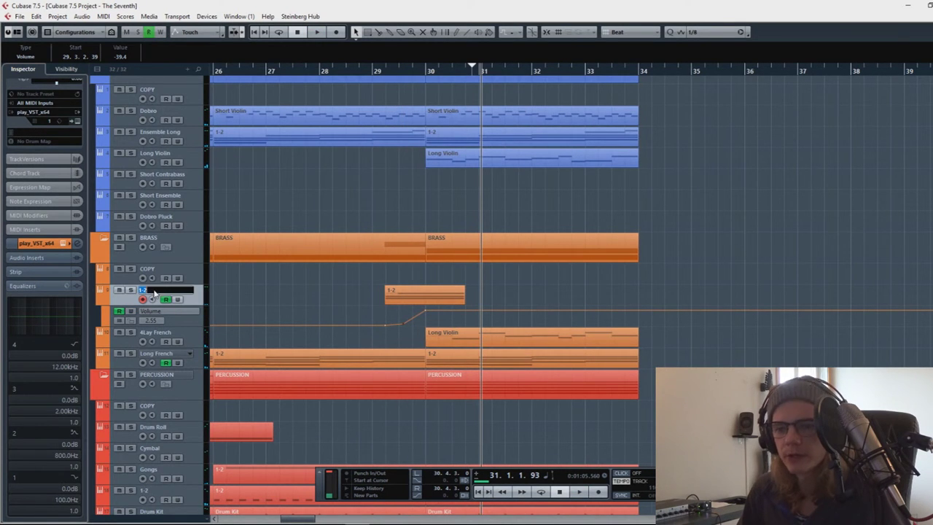
Draw one long cymbal note across bars 29–33 in the Cymbal part.
scroll(146, 292, down, 5)
double_click(437, 278)
drag(259, 223, 701, 223)
Solo the Cymbal track and play it back from just before bar 29.
key(Escape)
click(131, 282)
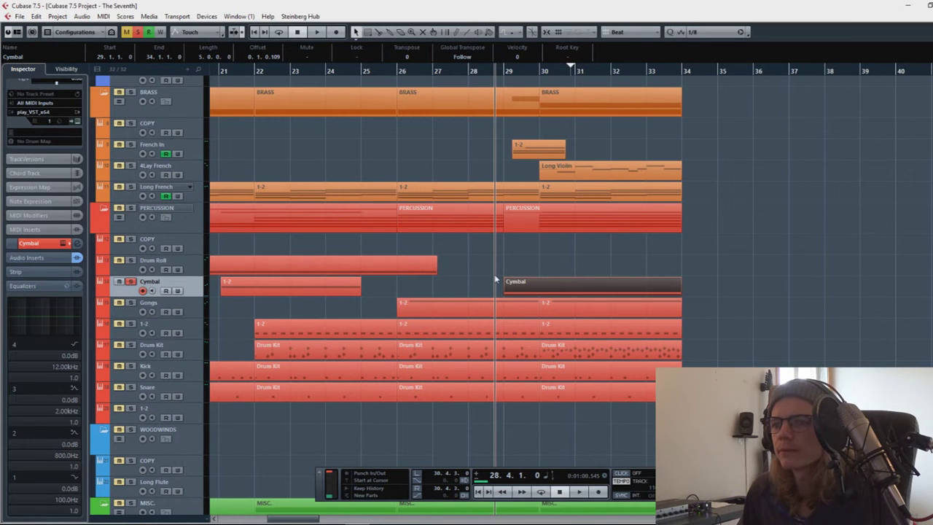
key(space)
ctrl+scroll(555, 288, up, 2)
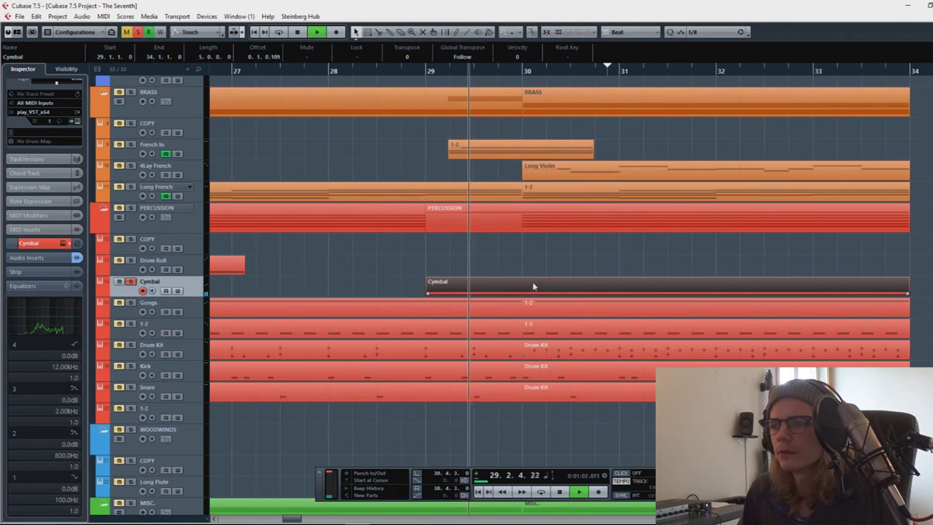
ctrl+scroll(444, 281, down, 3)
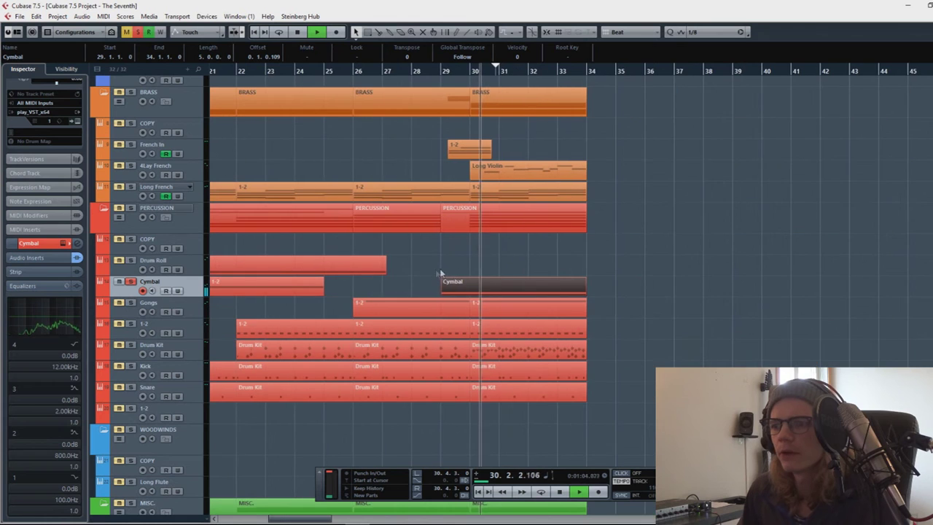
key(space)
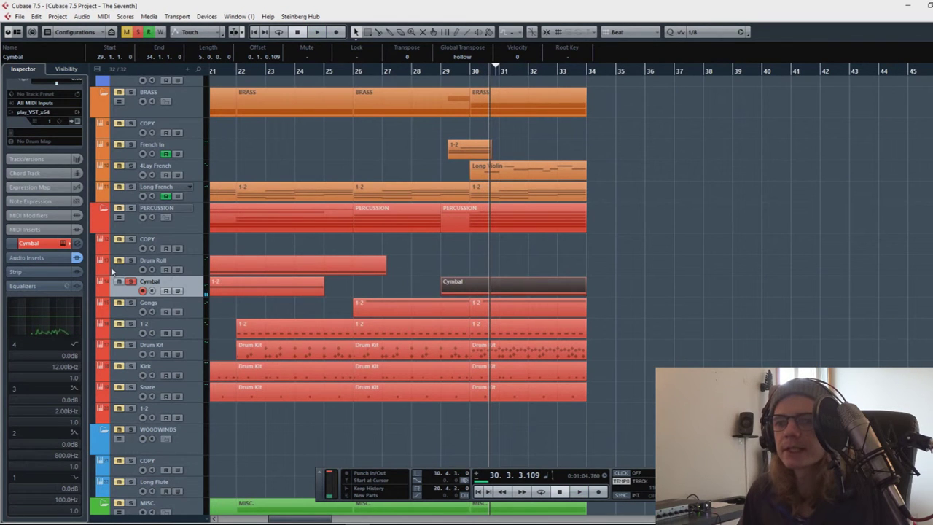
Create a Short Roll part around bars 29–32 holding one long drum-roll note, then play it.
click(113, 271)
drag(419, 262, 531, 276)
double_click(464, 266)
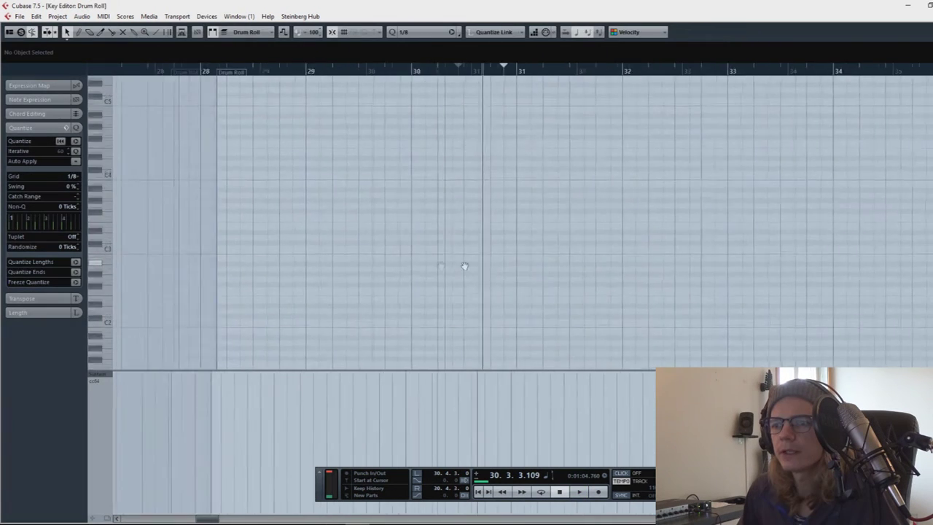
drag(245, 261, 562, 260)
key(Escape)
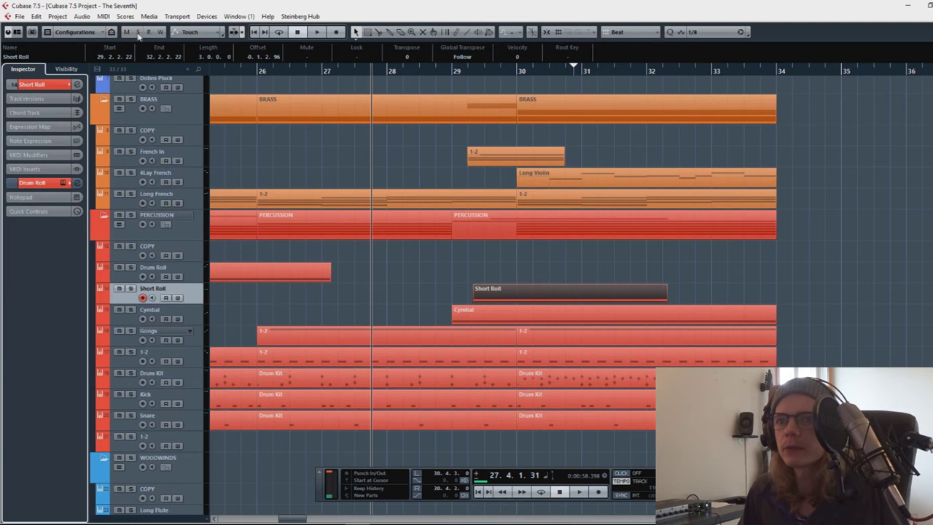
click(417, 267)
key(space)
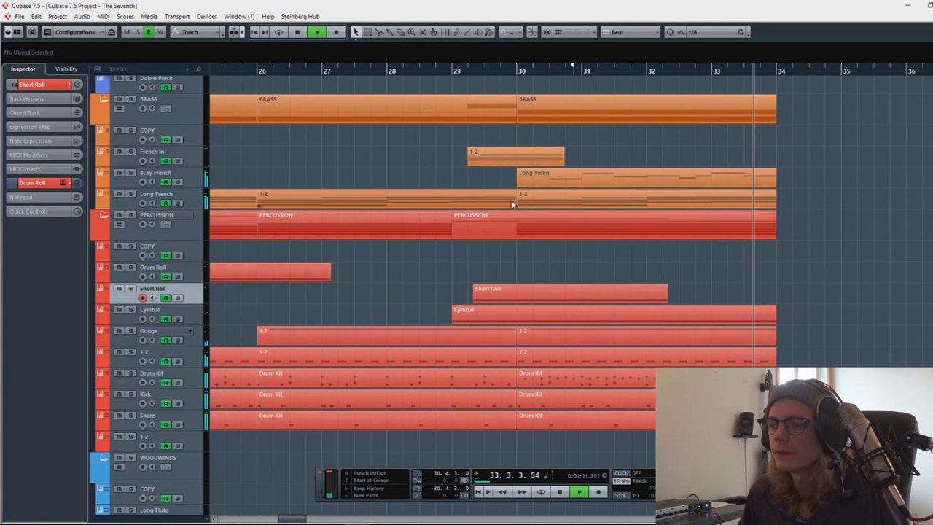
Duplicate the bar 31–35 parts with Ctrl+D, close the gap, and place the cursor at bar 38.
key(g)
key(g)
key(g)
key(space)
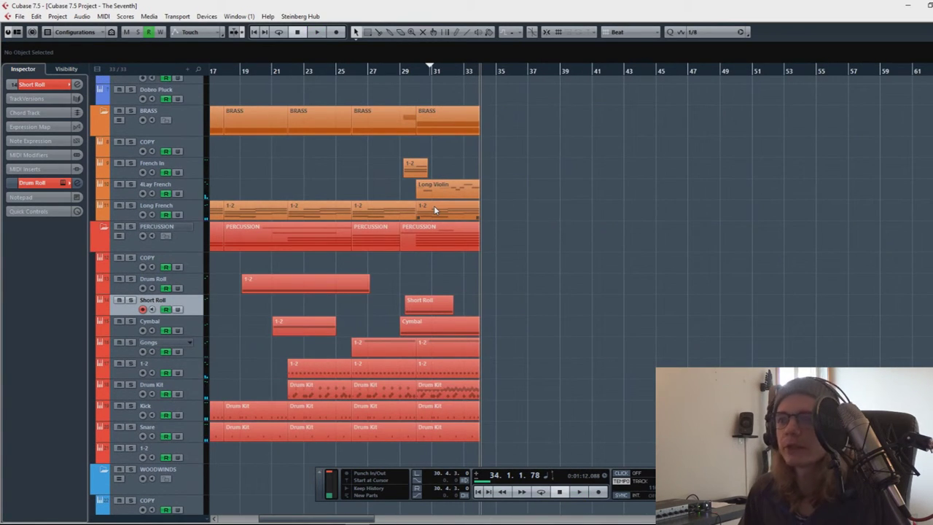
scroll(437, 197, down, 5)
key(ctrl+d)
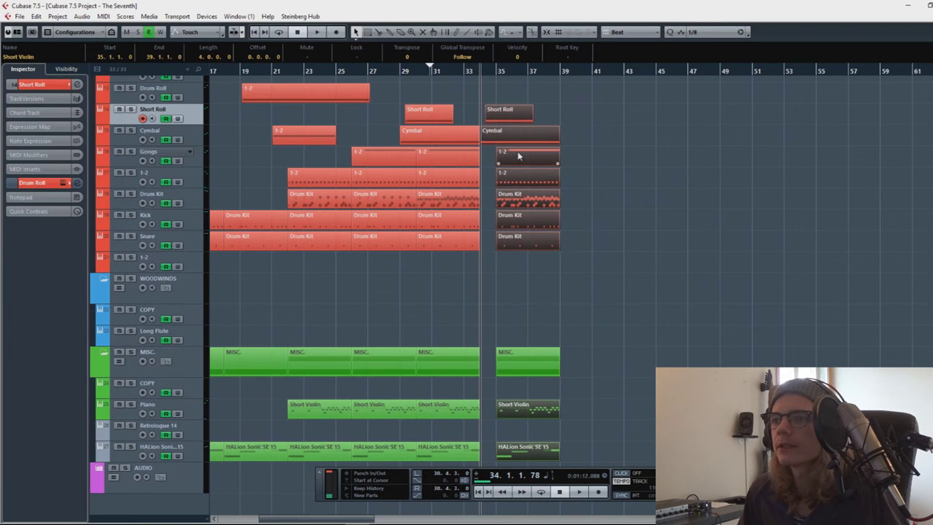
scroll(502, 151, up, 3)
drag(533, 219, 516, 219)
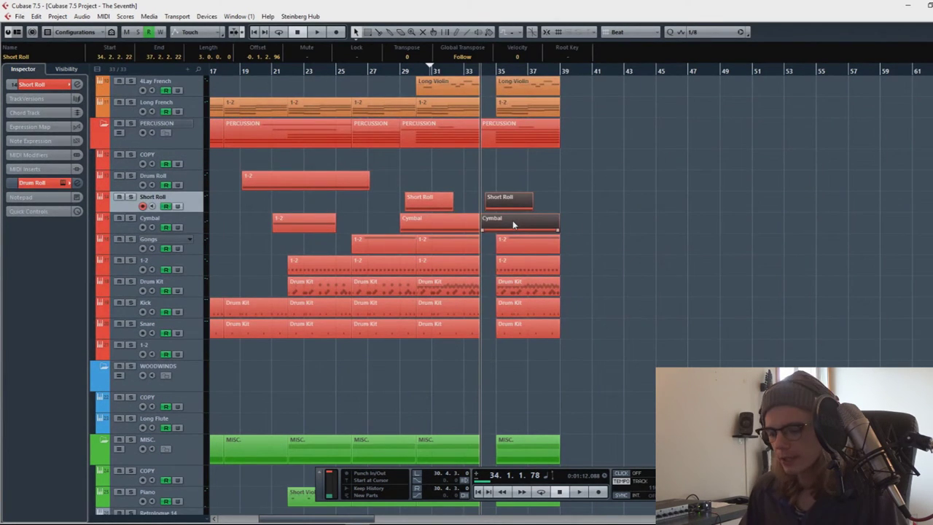
scroll(495, 146, up, 5)
key(h)
key(h)
click(458, 70)
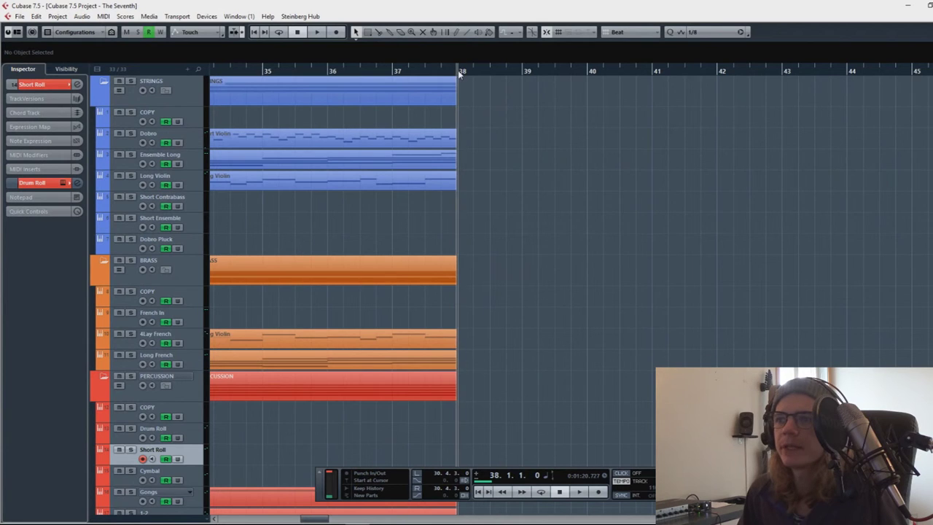
key(g)
key(g)
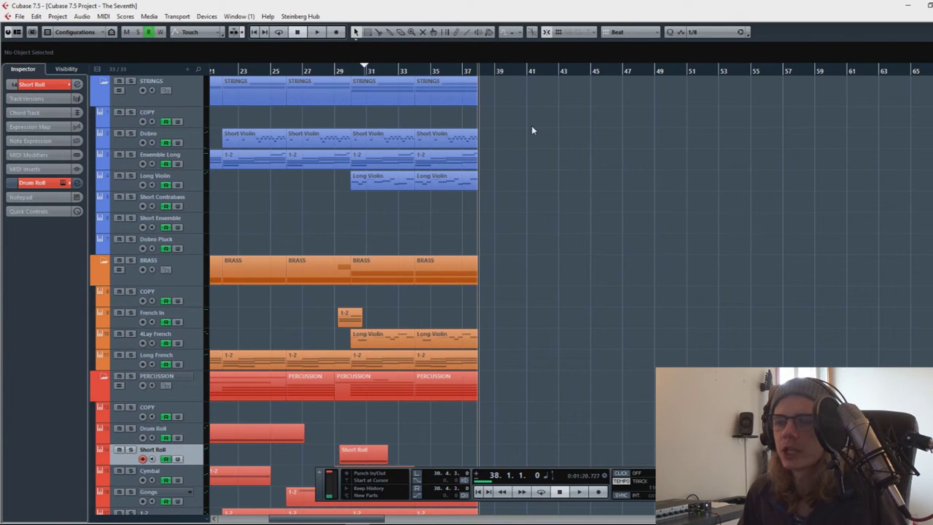
mouse_move(430, 138)
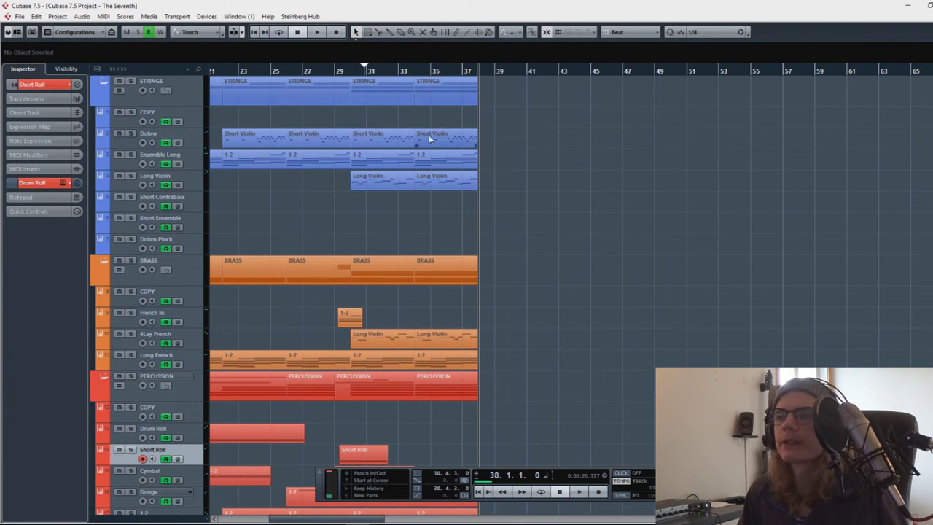
Zoom out with G until the arrangement shows from bar 1 through bar 38.
key(g)
key(g)
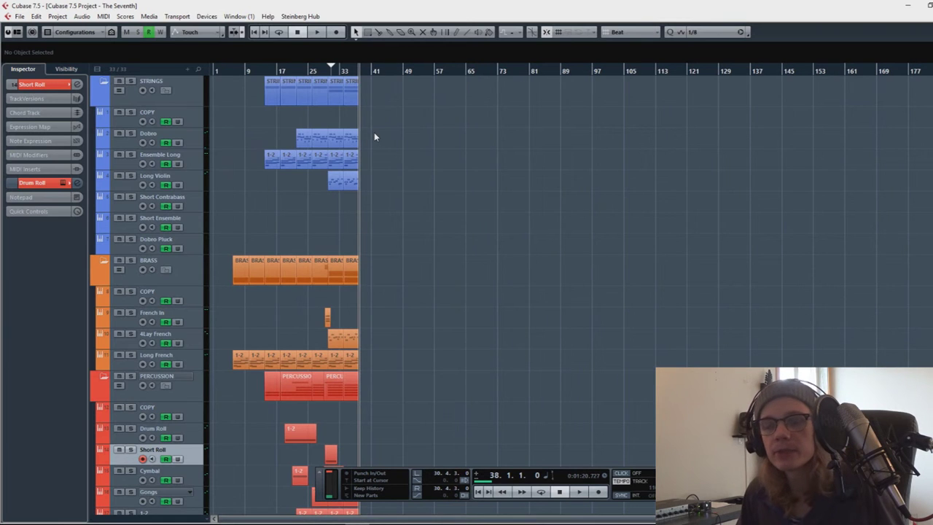